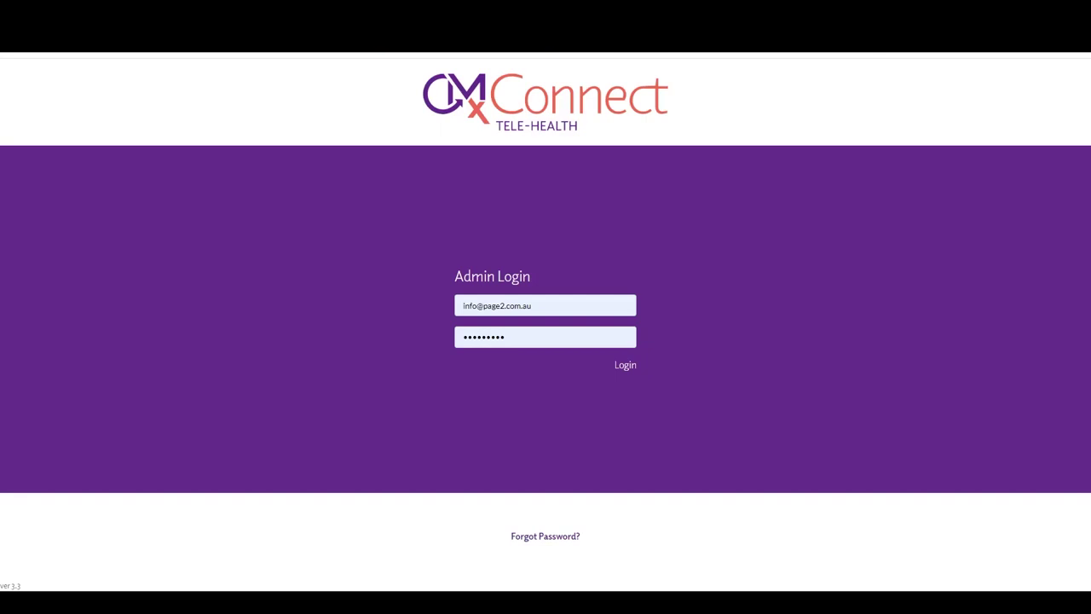
Step: Log in to the admin portal with the prefilled credentials and view the Afterhours Roster below today's telehealth schedule
key("Return")
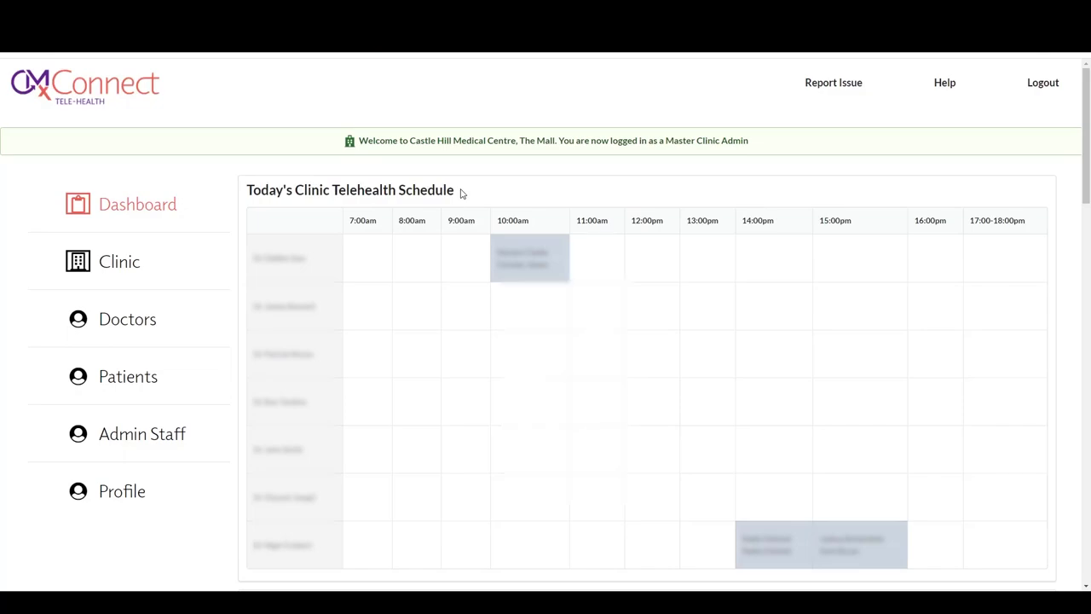
mouse_move(530, 258)
scroll(368, 299, "down", 2)
scroll(368, 299, "down", 7)
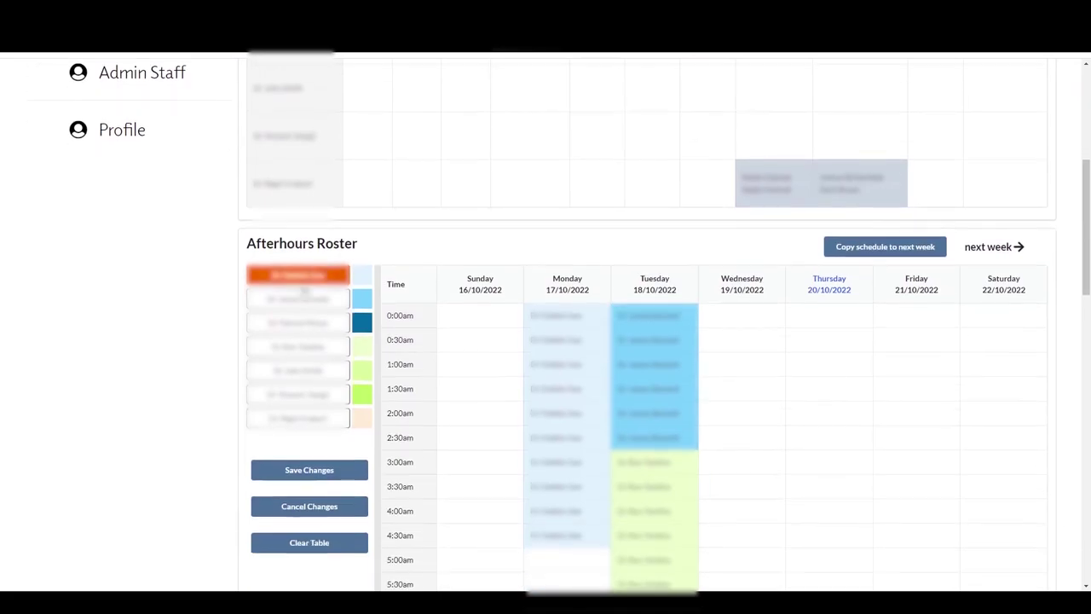
scroll(272, 288, "up", 1)
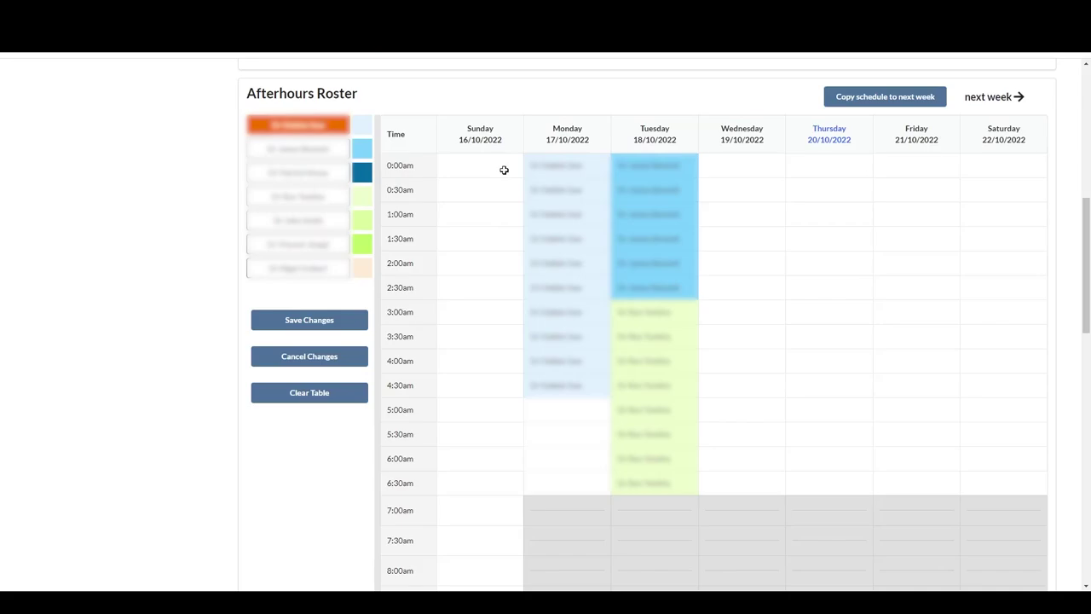
scroll(467, 180, "down", 6)
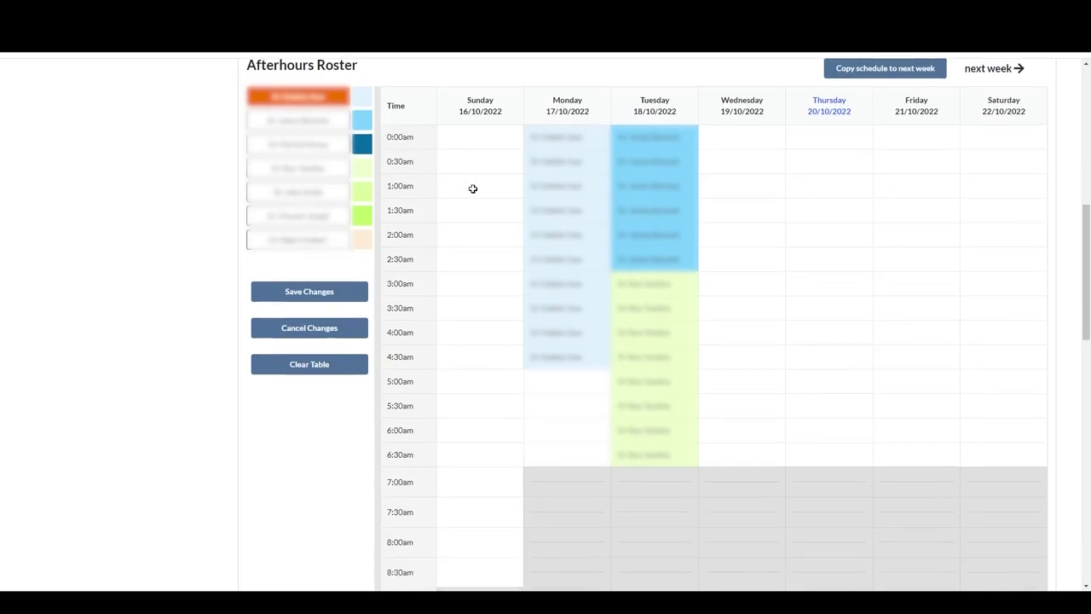
scroll(479, 198, "down", 5)
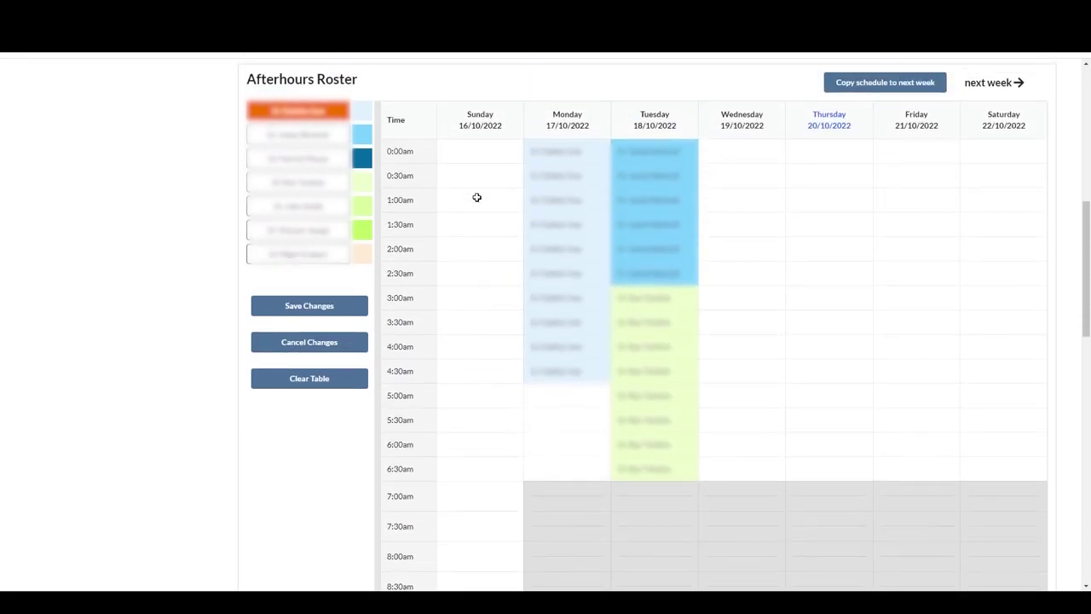
Step: Browse the Afterhours Roster two weeks ahead, return to the week of 16/10/2022 and look over its time slots
left_click(994, 89)
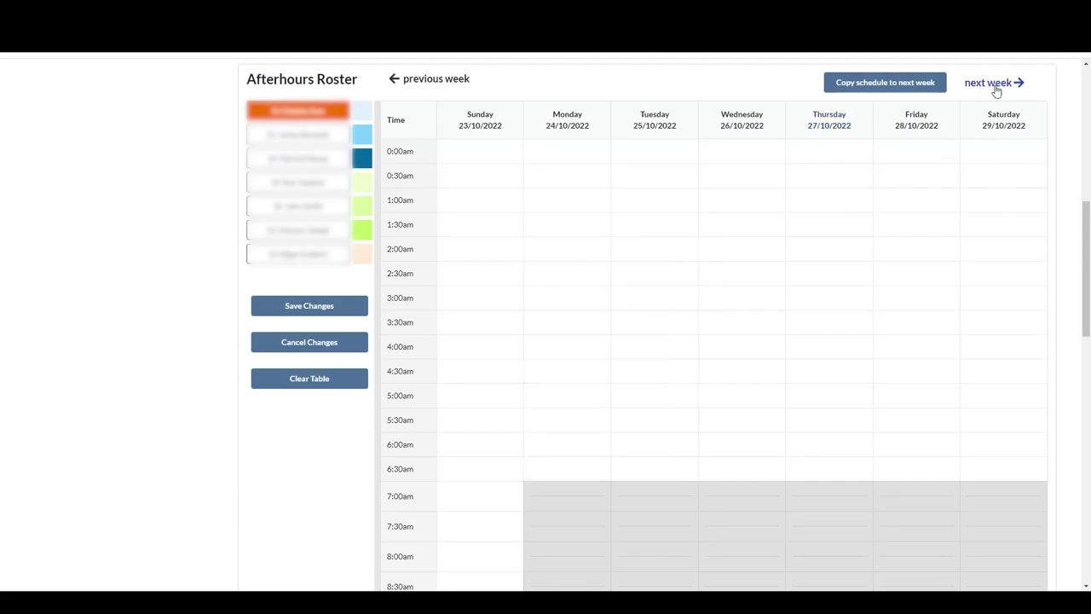
left_click(994, 89)
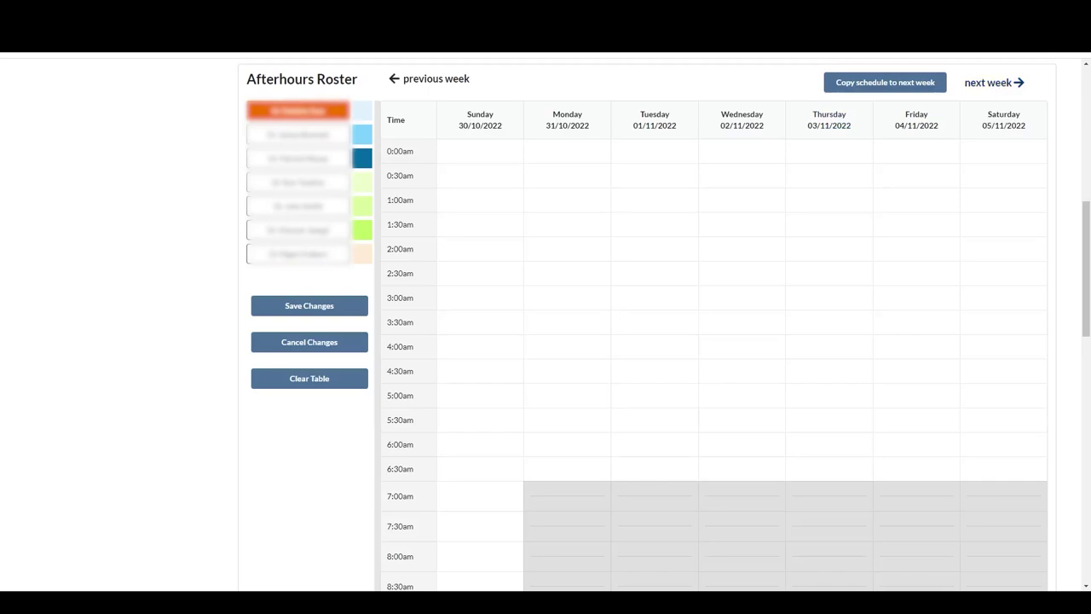
left_click(432, 80)
left_click(432, 81)
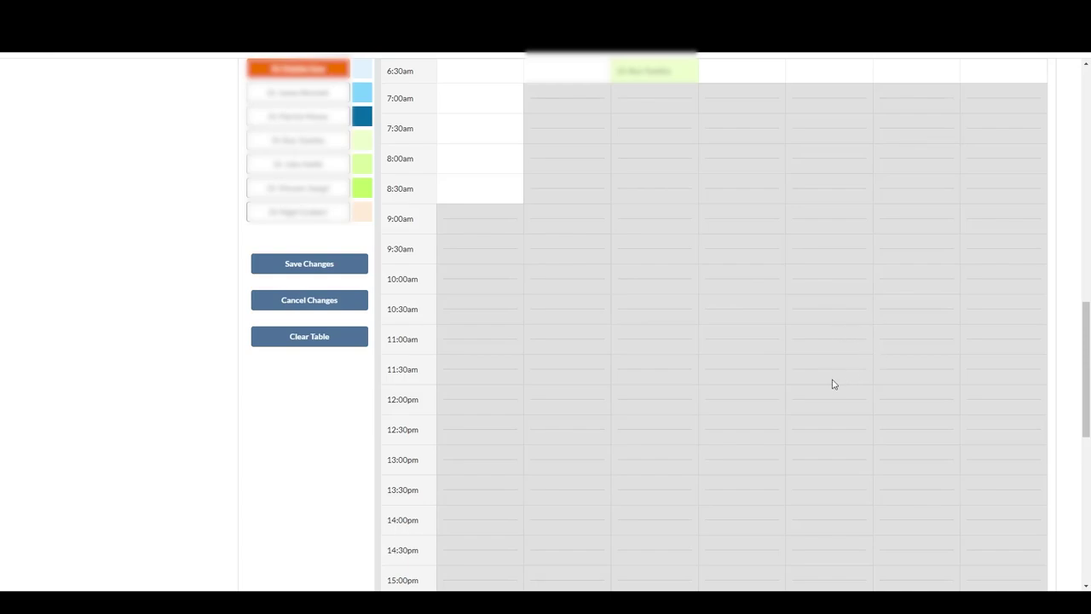
scroll(765, 341, "up", 5)
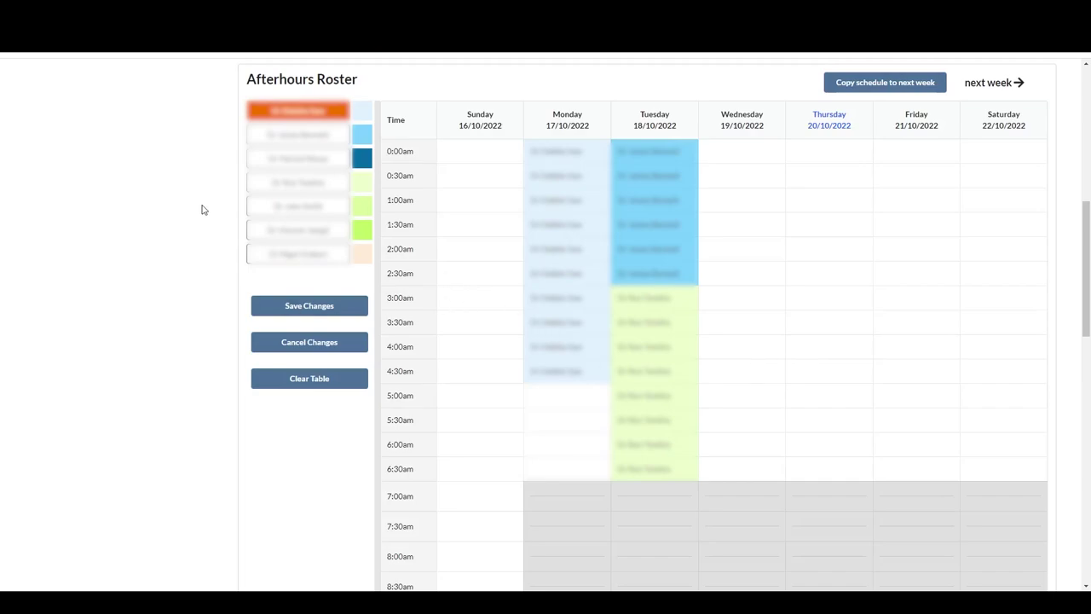
Step: Roster the second listed doctor on Wednesday 19/10/2022 and the third on Thursday 20/10/2022, filling the 0:00am to 3:00am slots
left_click(313, 139)
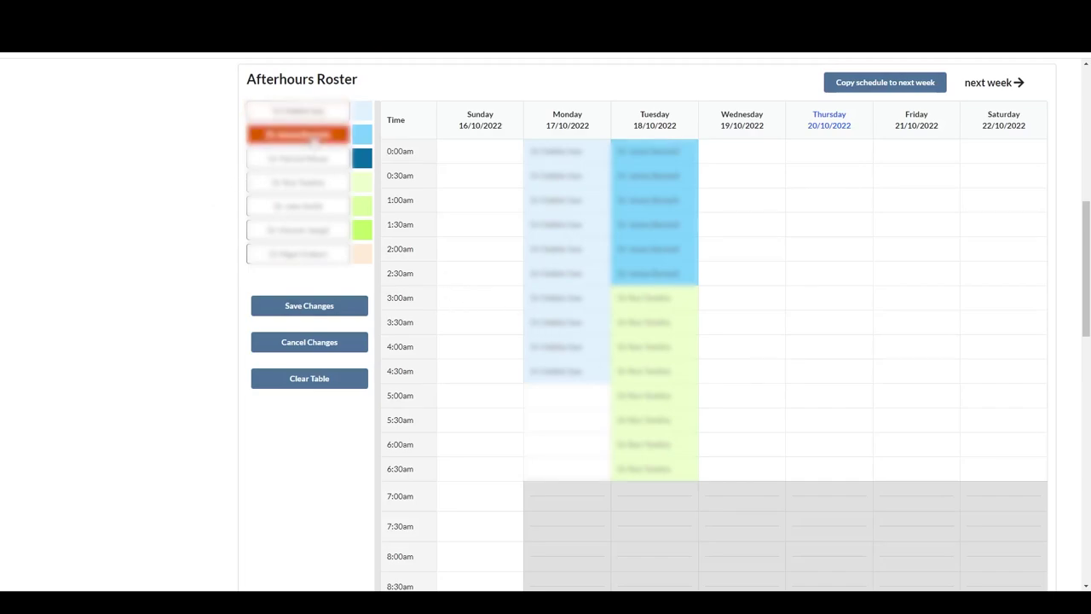
left_click(747, 152)
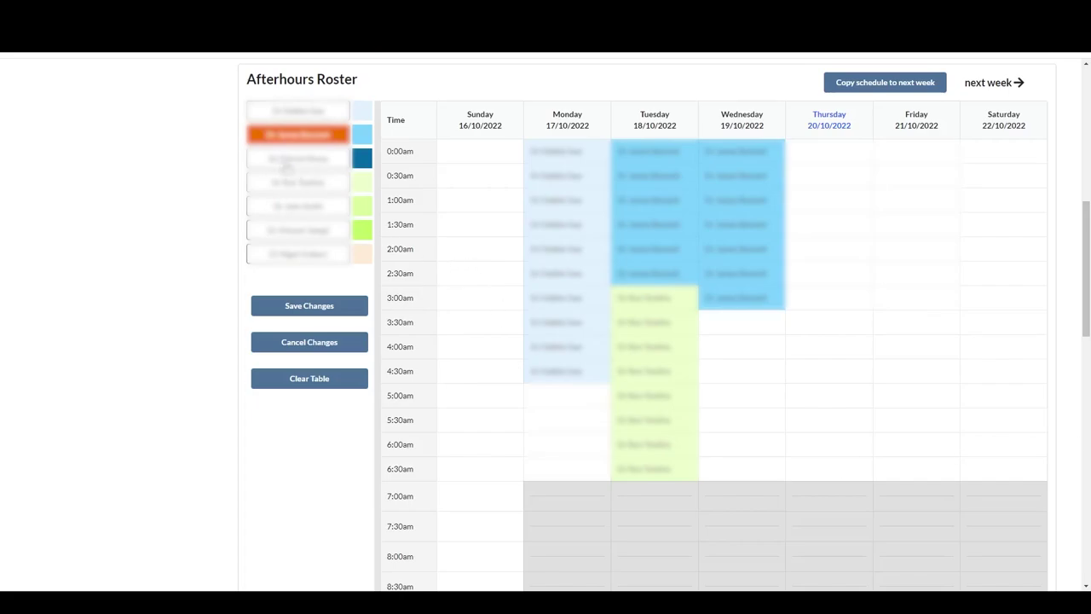
left_click(286, 163)
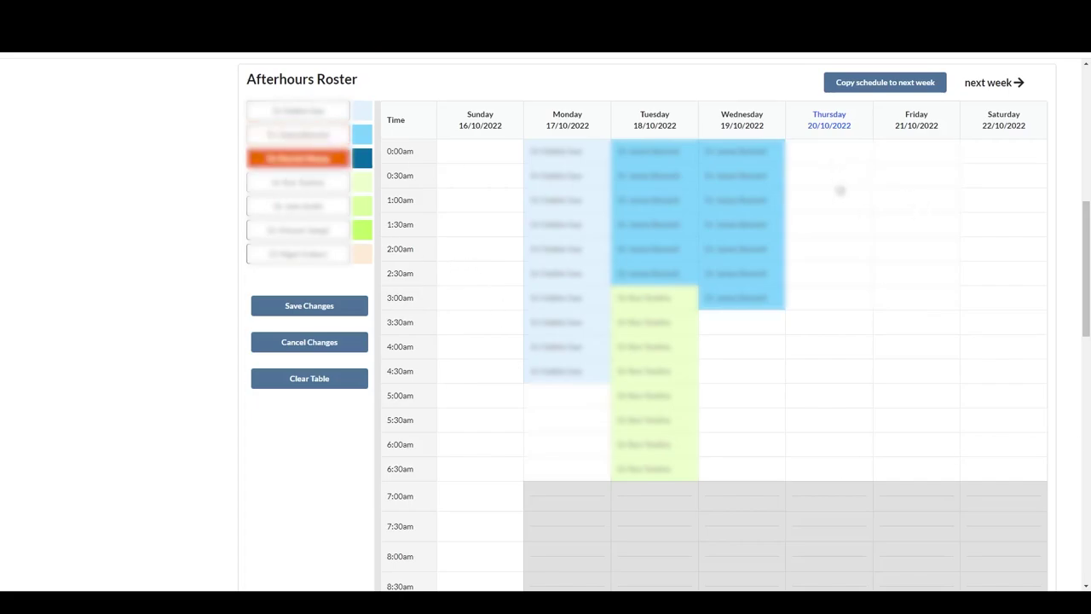
left_click_drag(818, 153, 833, 298)
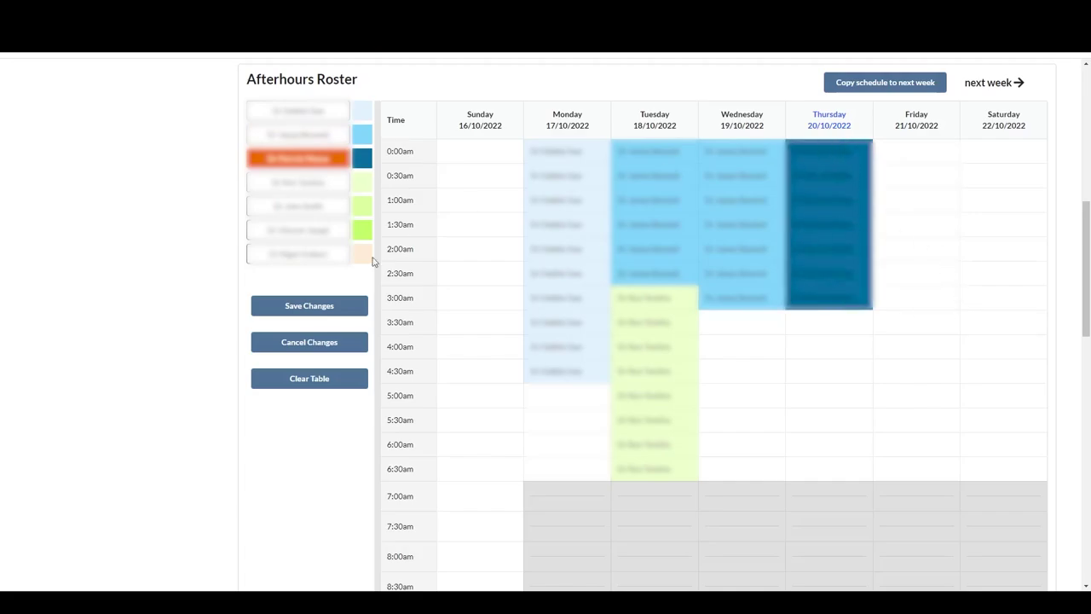
Step: Roster the last listed doctor on Friday 21/10/2022 in the 0:00am to 3:00am slots and save the roster changes
left_click(305, 254)
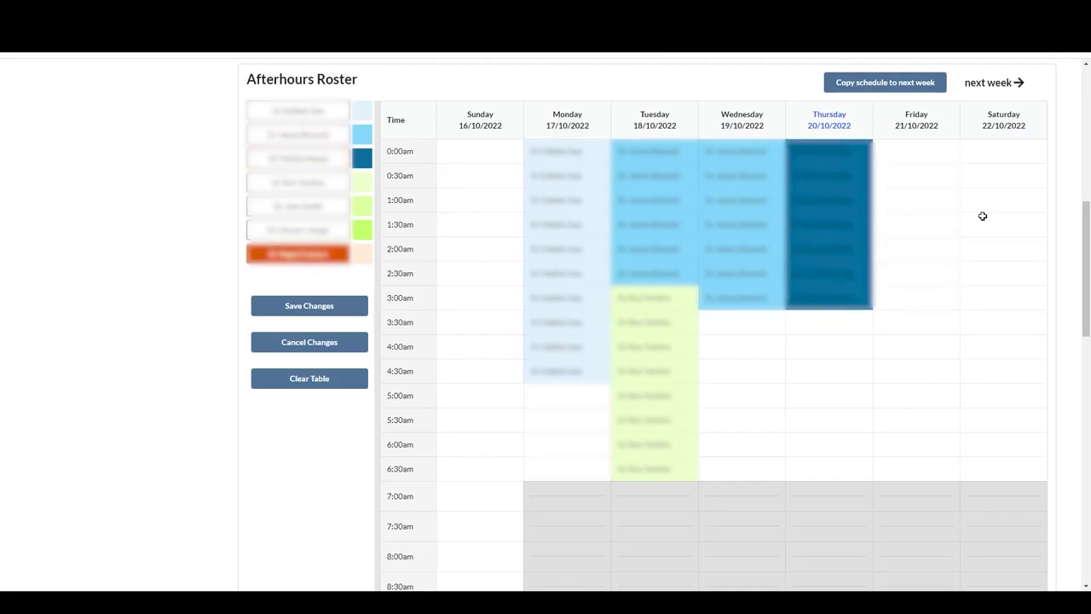
left_click_drag(926, 157, 916, 298)
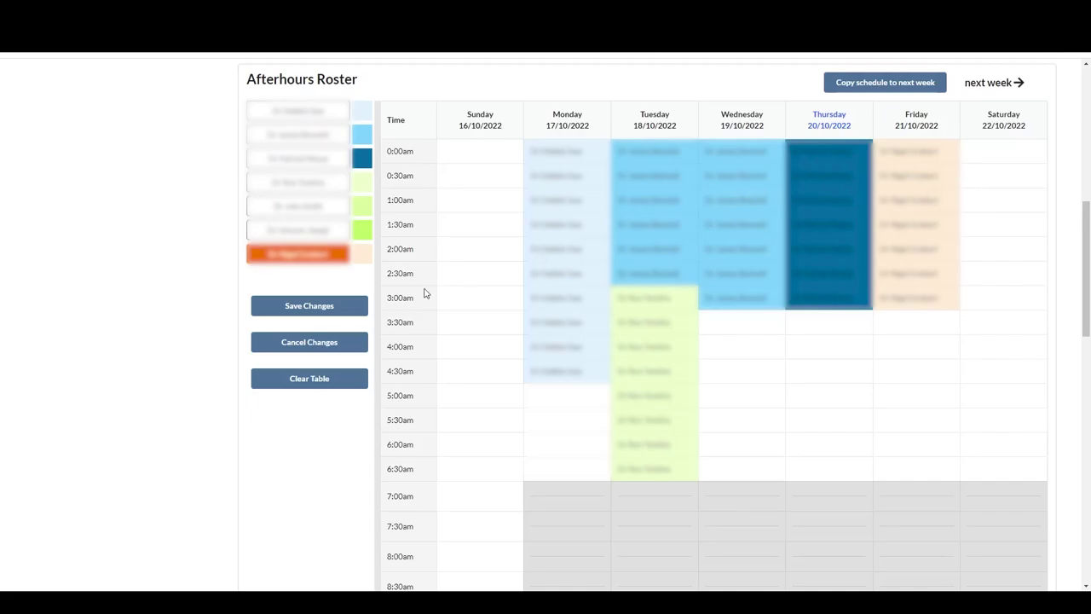
left_click(312, 310)
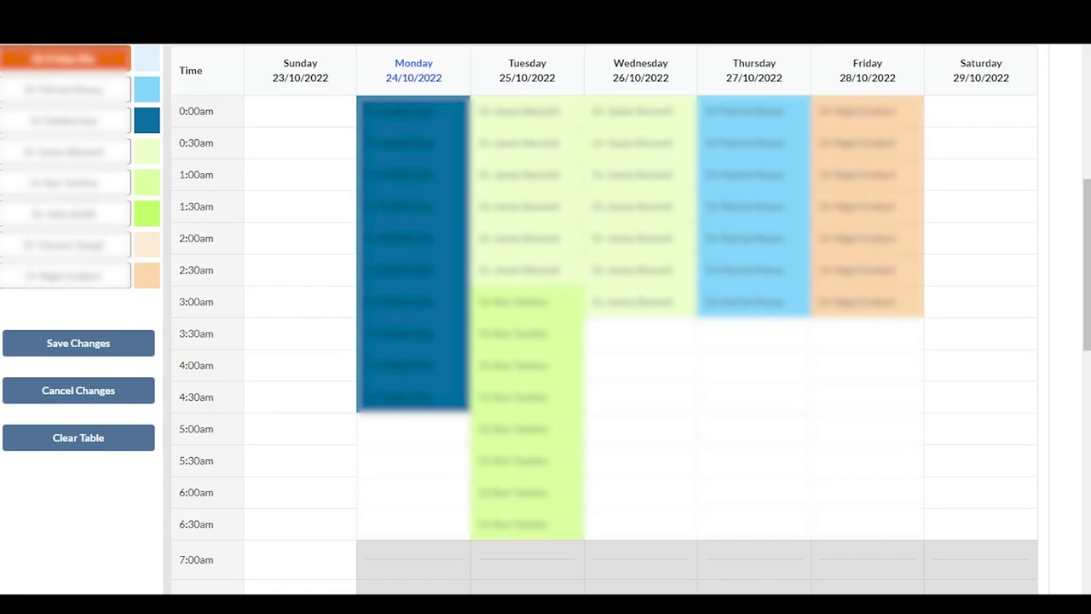
Step: Remove the doctor from the 3:00am slot on Friday 28/10/2022 and save the roster changes
left_click(867, 269)
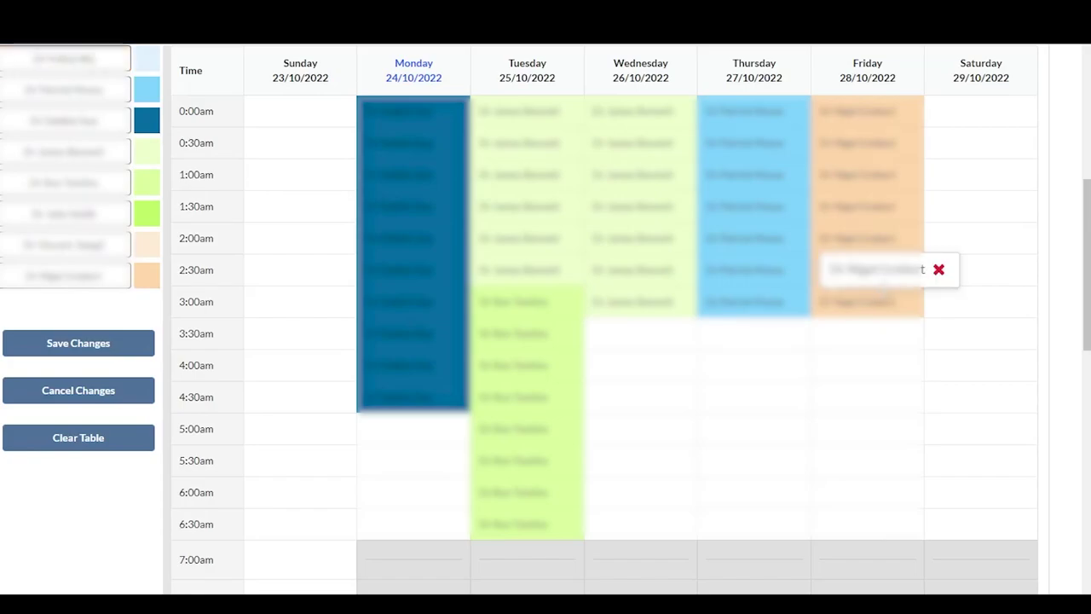
left_click(939, 270)
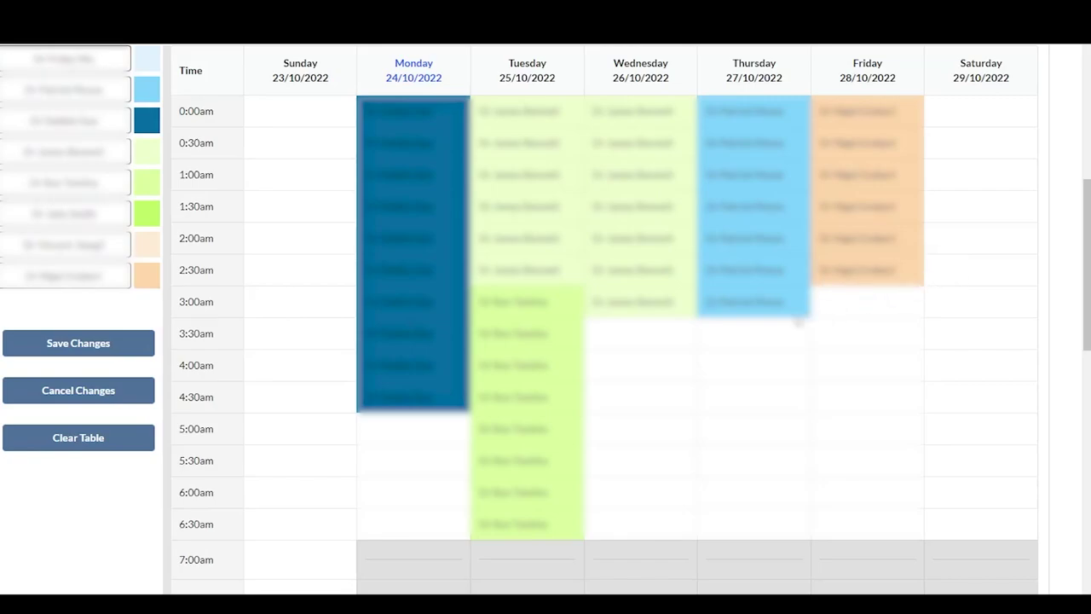
left_click(98, 345)
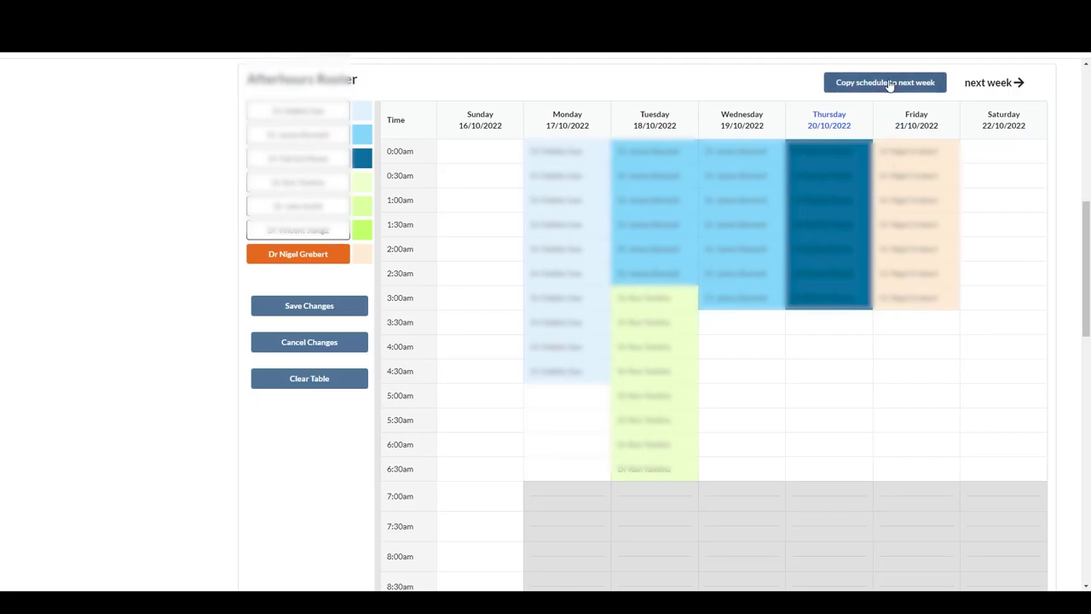
Step: Copy the roster for the week of 16/10/2022 to the following week, check the copied week and return to the original one
left_click(889, 82)
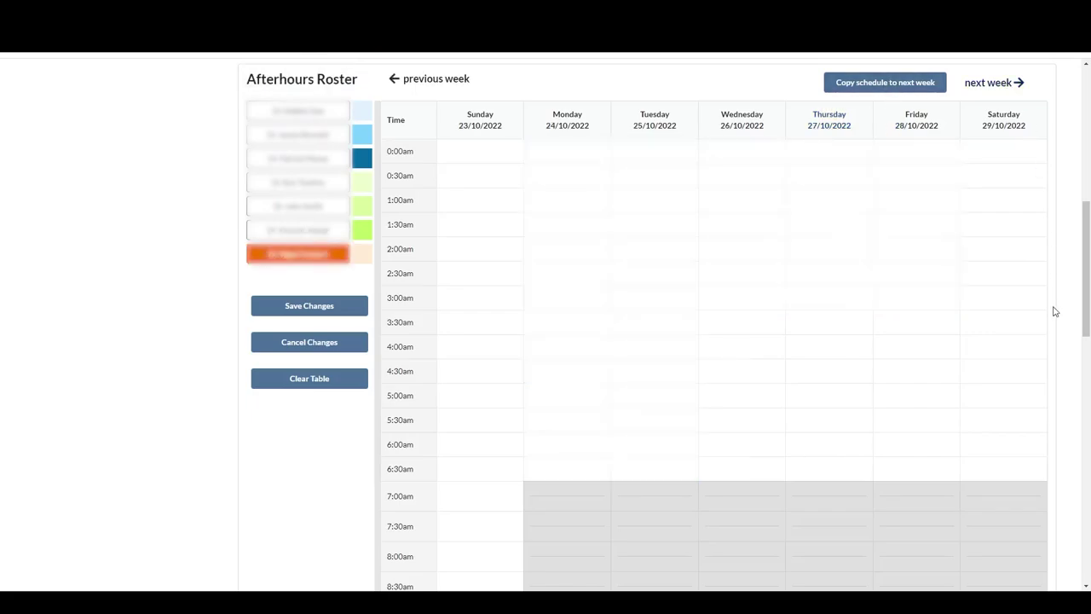
left_click(461, 79)
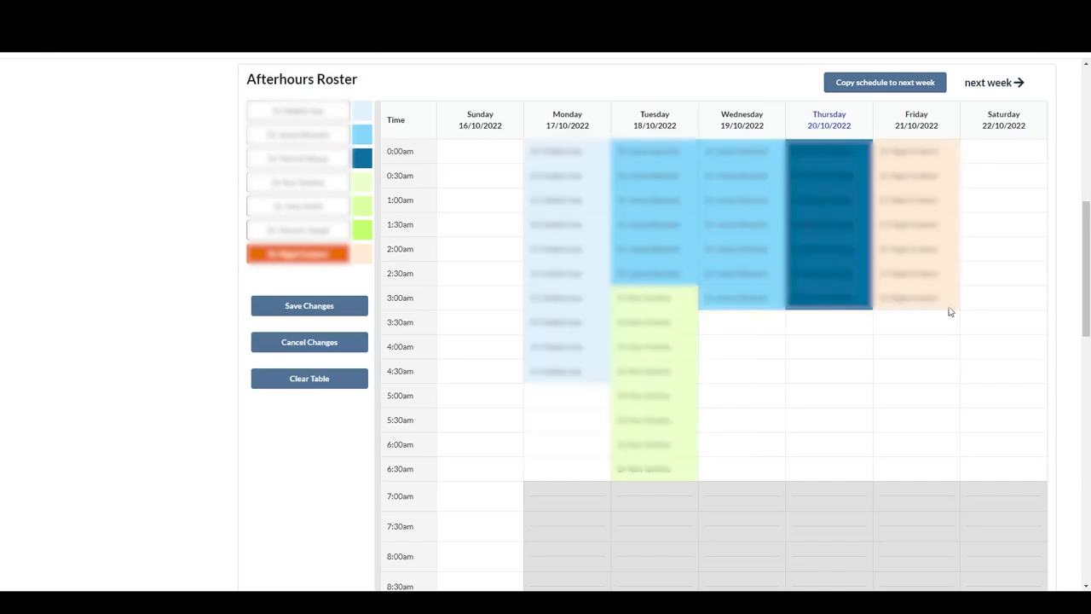
left_click(889, 85)
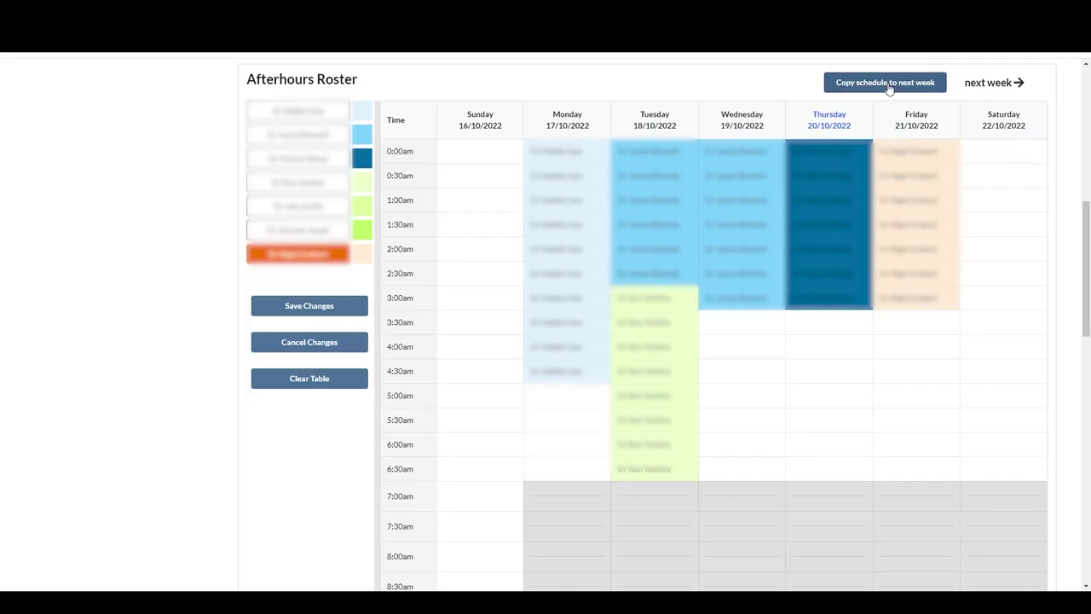
left_click(1019, 83)
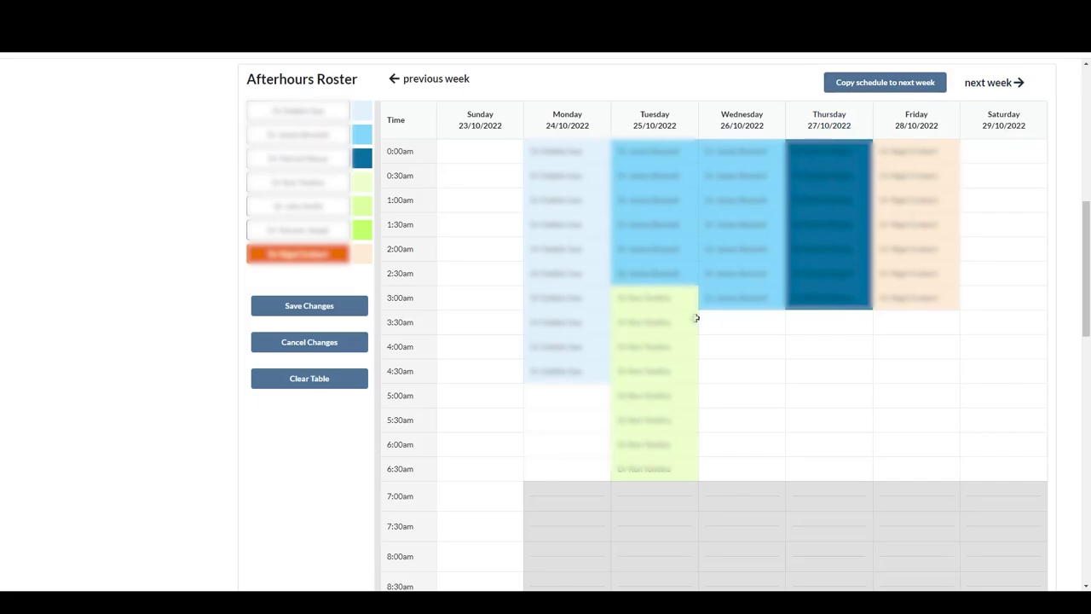
left_click(394, 81)
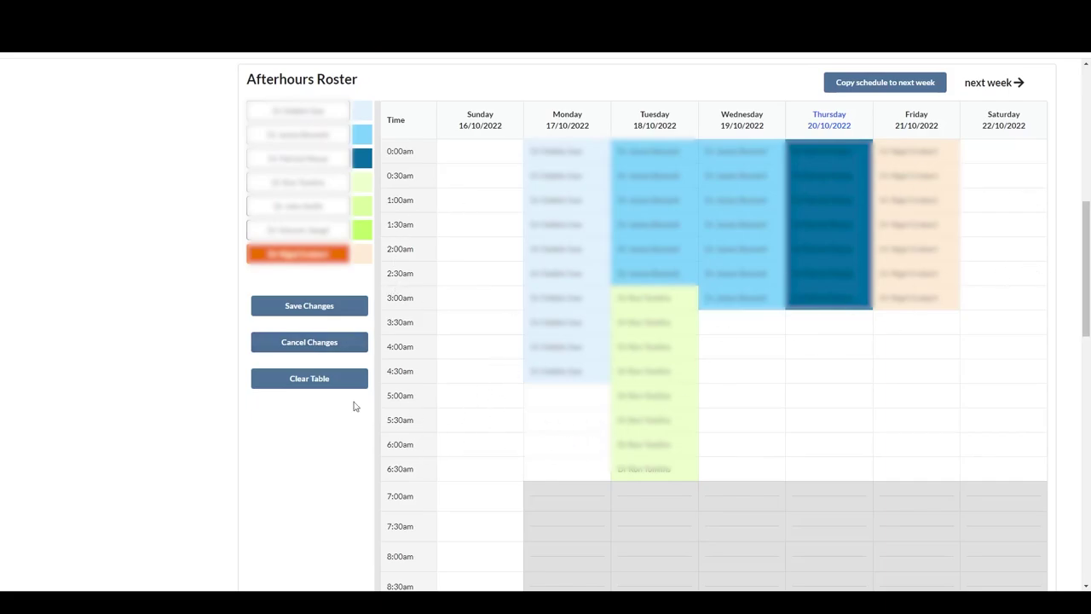
Step: Clear the whole Afterhours Roster for the week of 16/10/2022 and save the changes
left_click(311, 380)
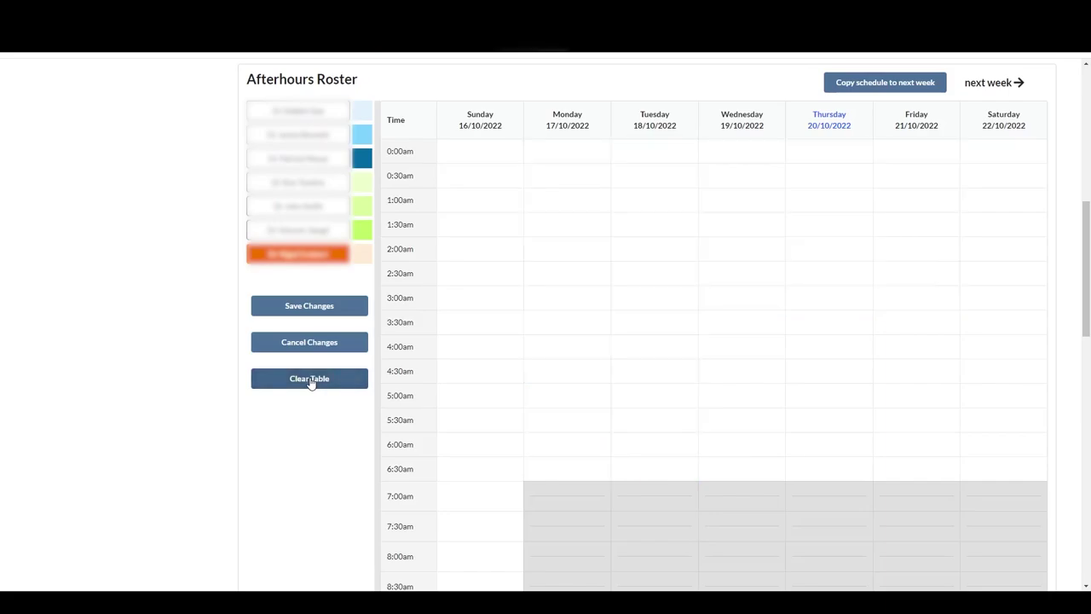
left_click(309, 307)
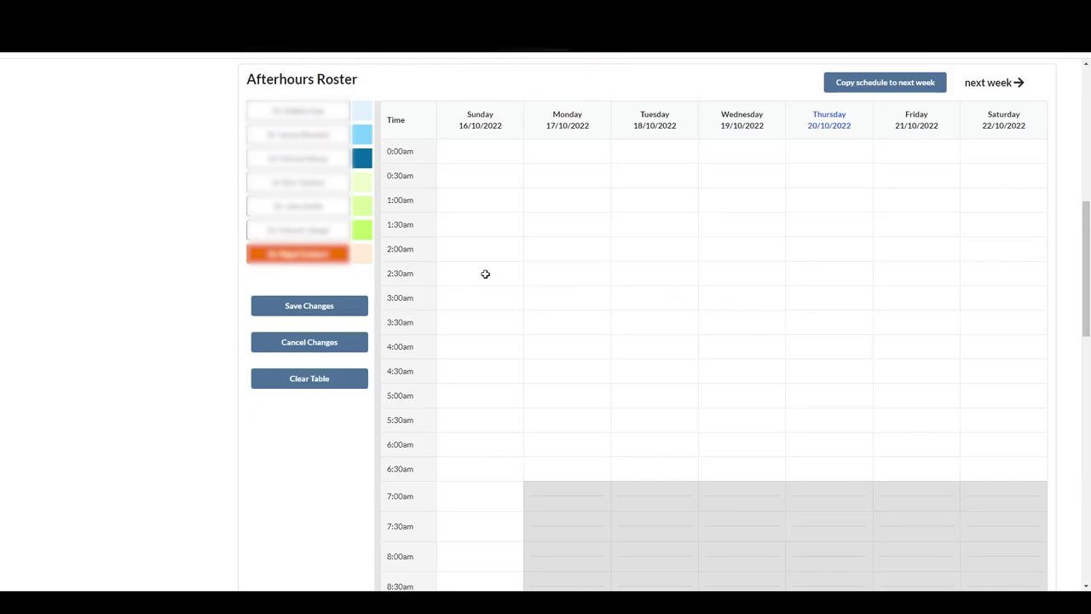
Step: In the clinic's triage questions, add a blank fourth question, remove it, save the questions and return to the clinic details
scroll(655, 324, "up", 6)
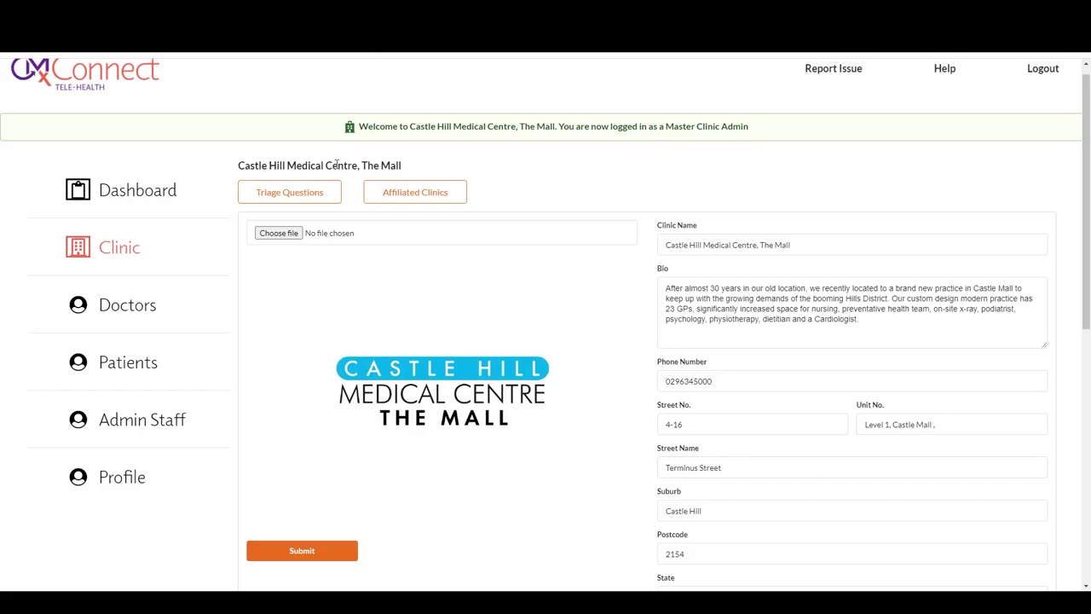
left_click(290, 193)
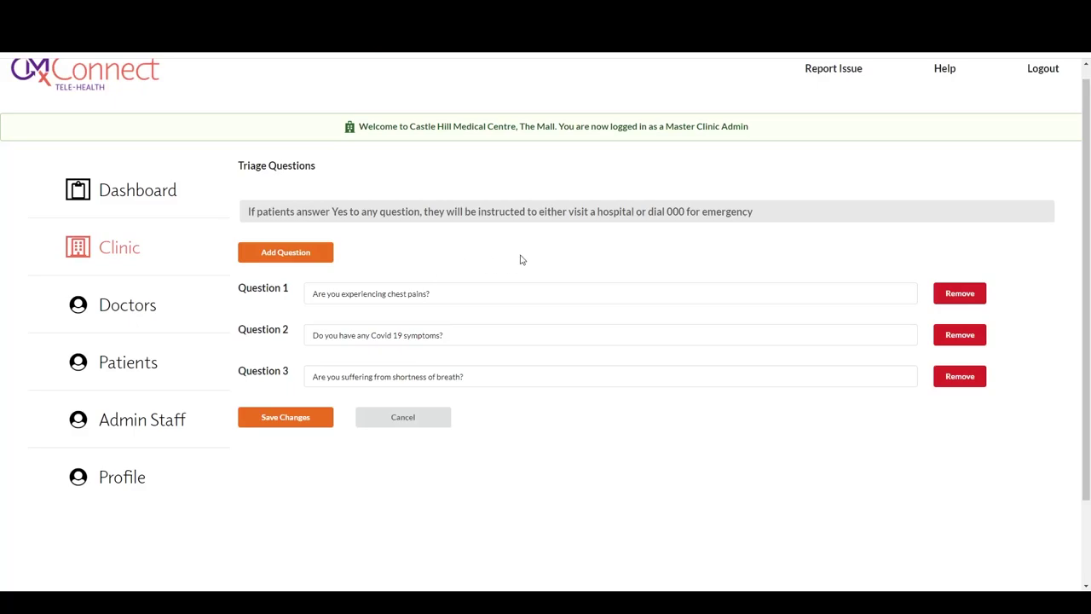
left_click(284, 257)
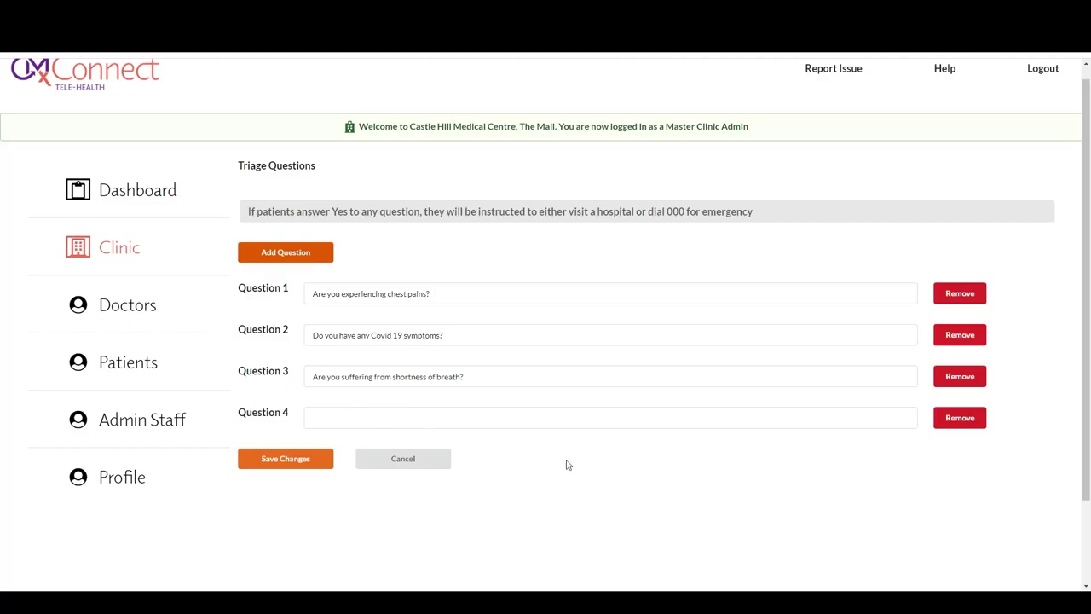
left_click(961, 418)
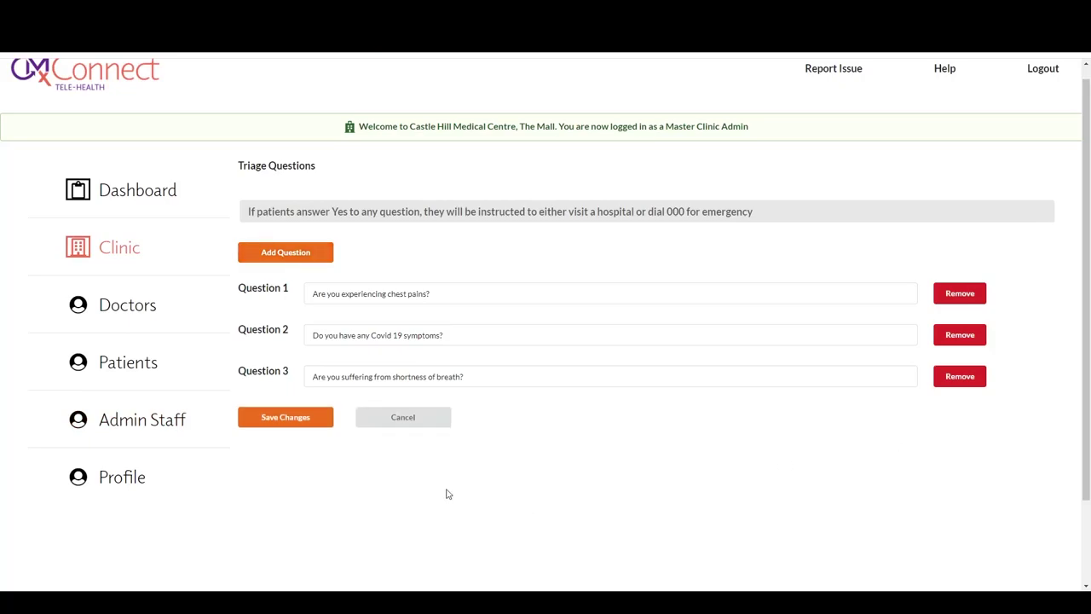
left_click(281, 421)
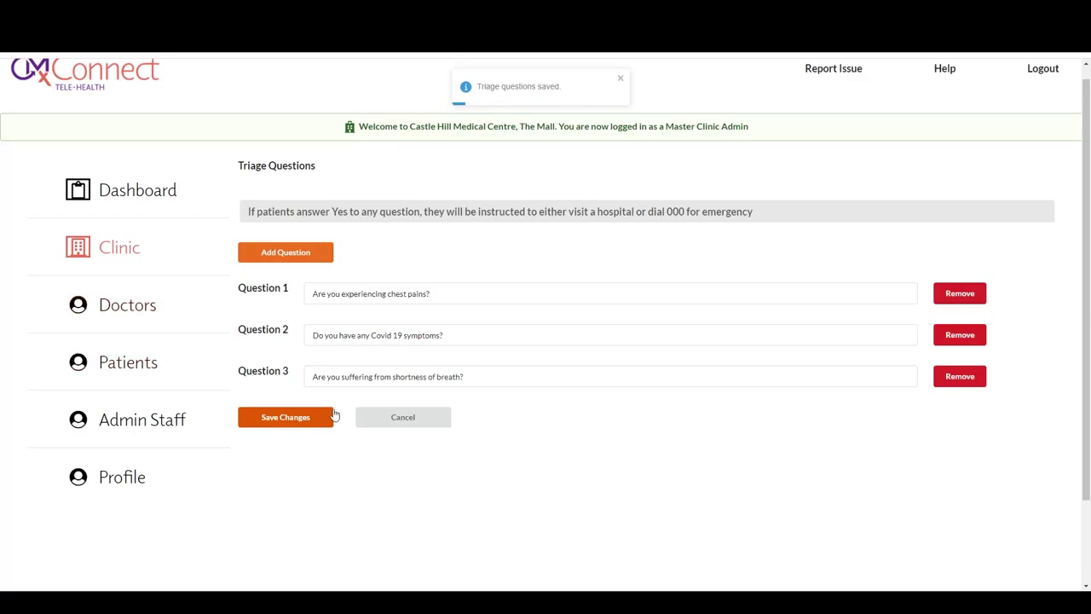
left_click(407, 423)
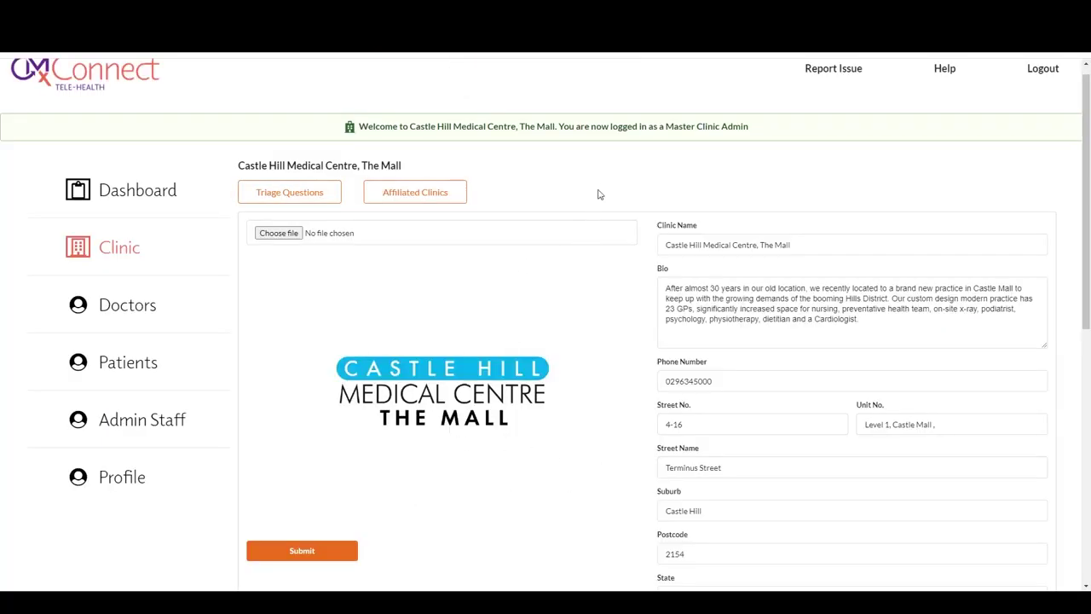
Step: Review the list of affiliated clinics and return to the clinic's details down to its operating hours
left_click(436, 196)
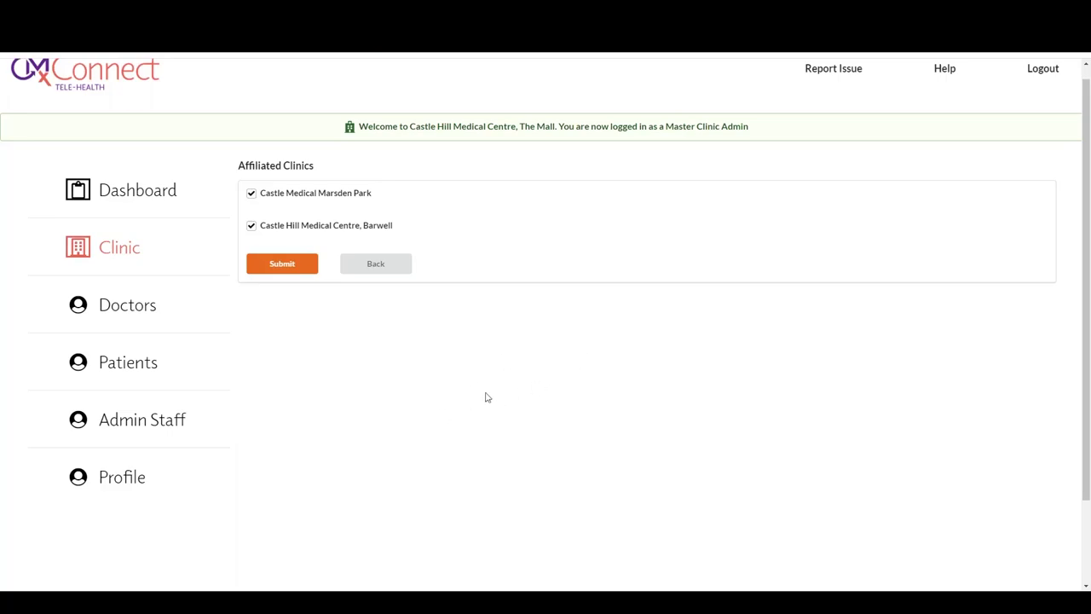
left_click(119, 247)
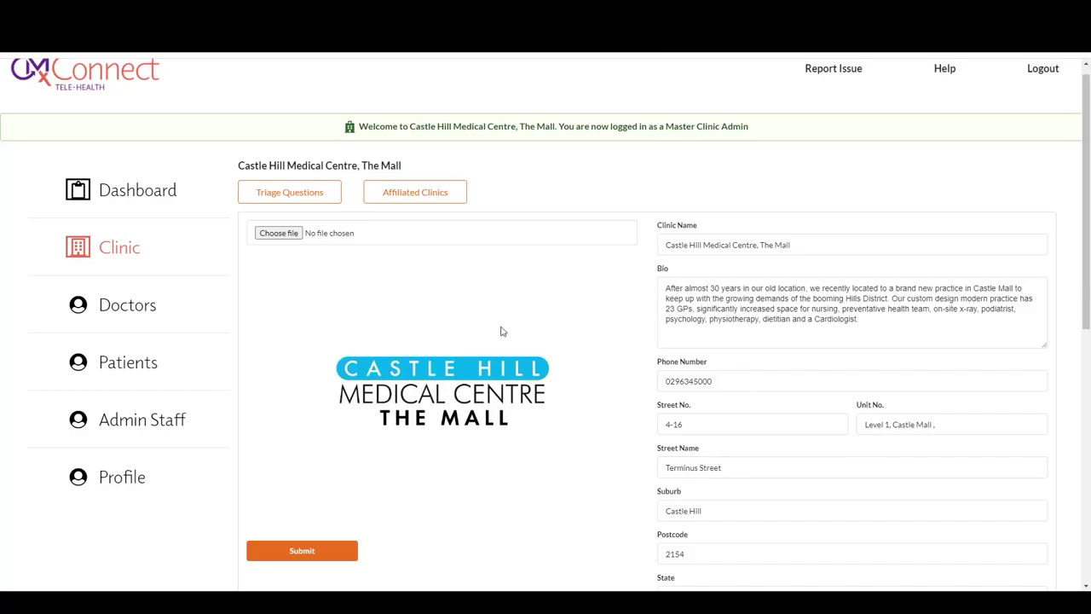
scroll(507, 258, "down", 2)
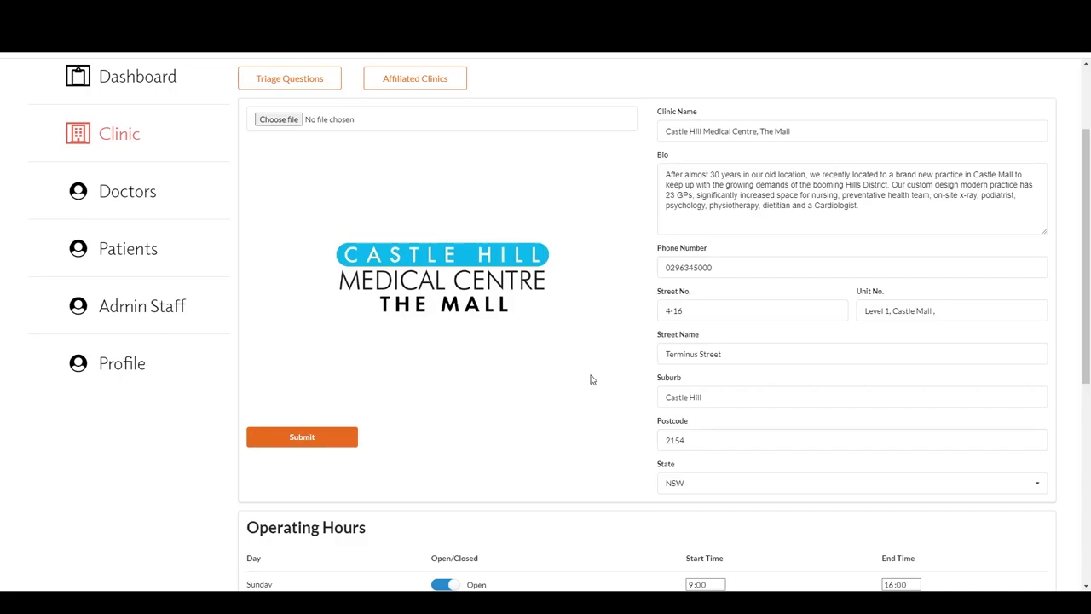
Step: Submit the clinic profile details and save the clinic's operating hours
left_click(302, 439)
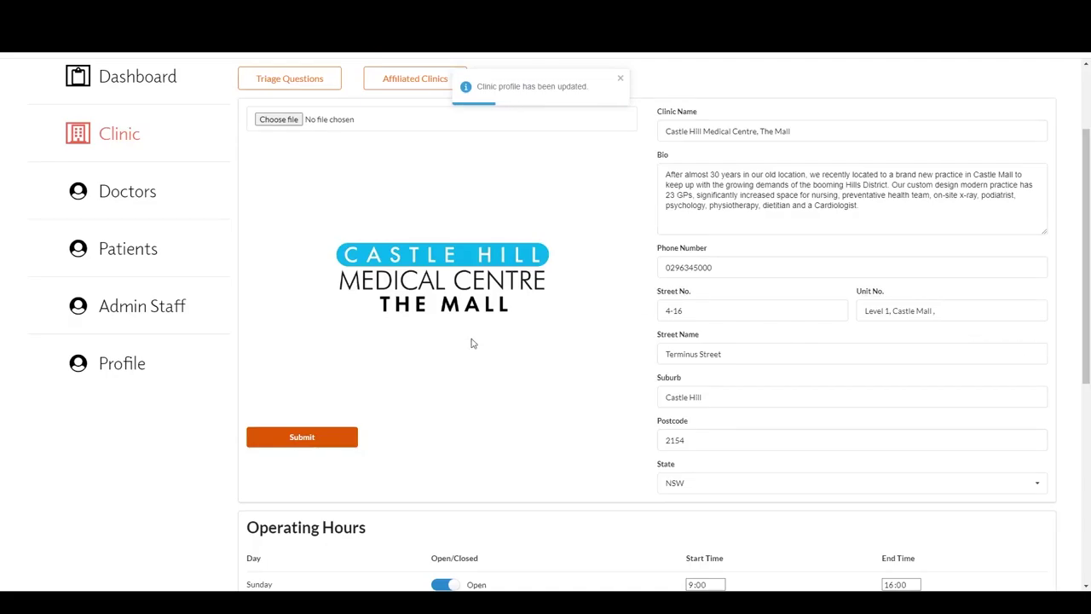
scroll(456, 342, "down", 5)
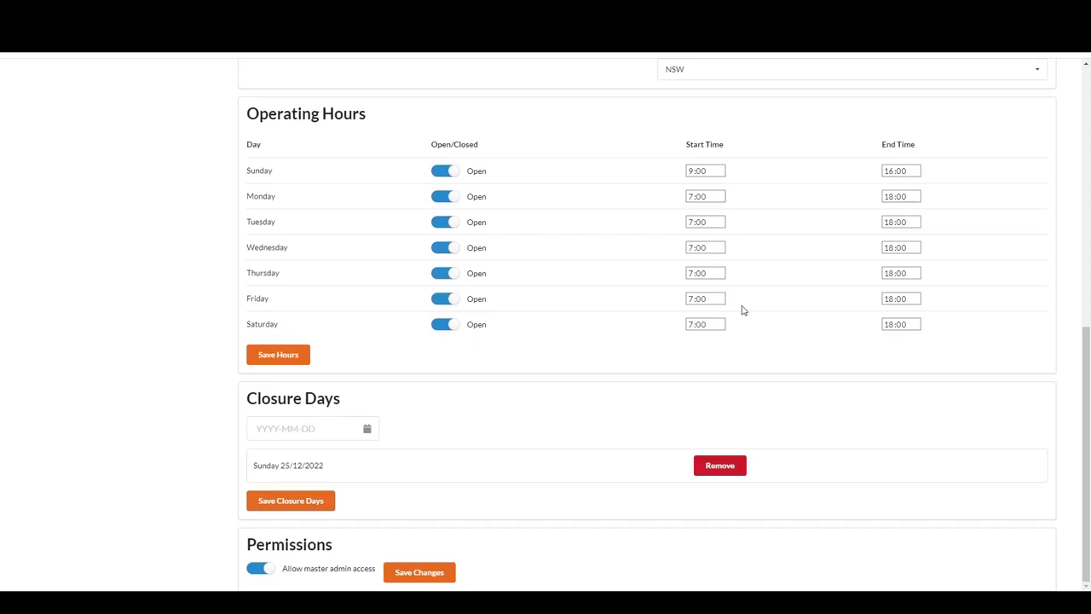
left_click(283, 358)
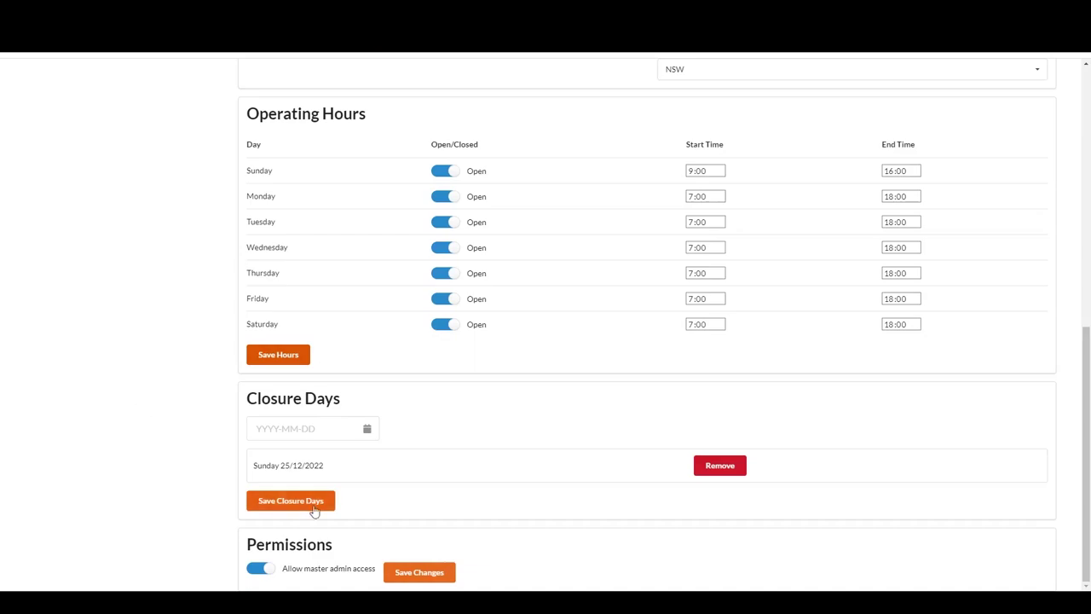
Step: View the calendar for adding a closure day and close it without choosing a date
left_click(343, 428)
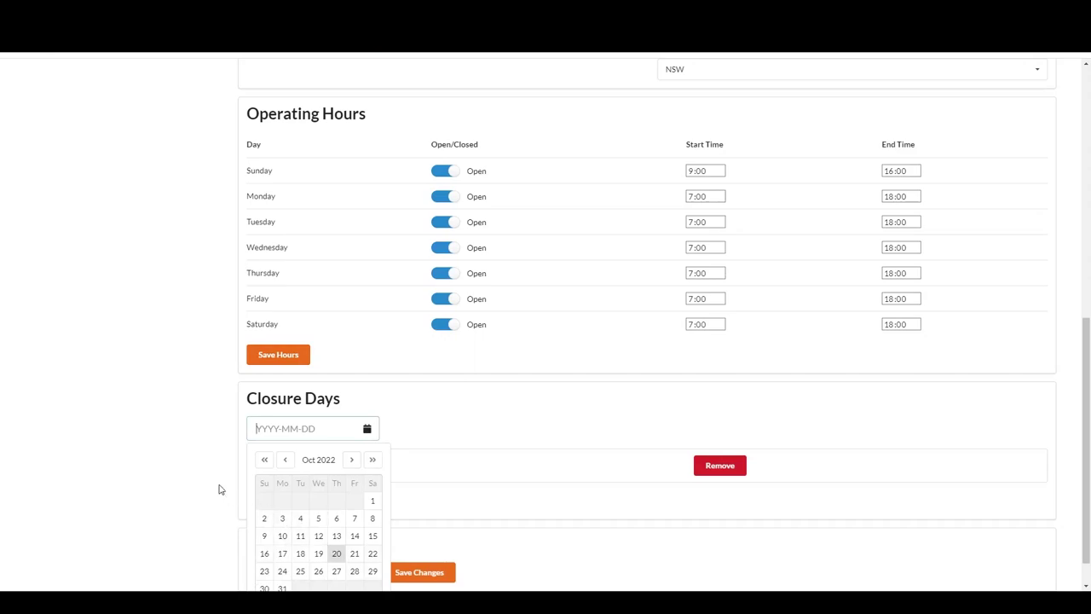
left_click(543, 421)
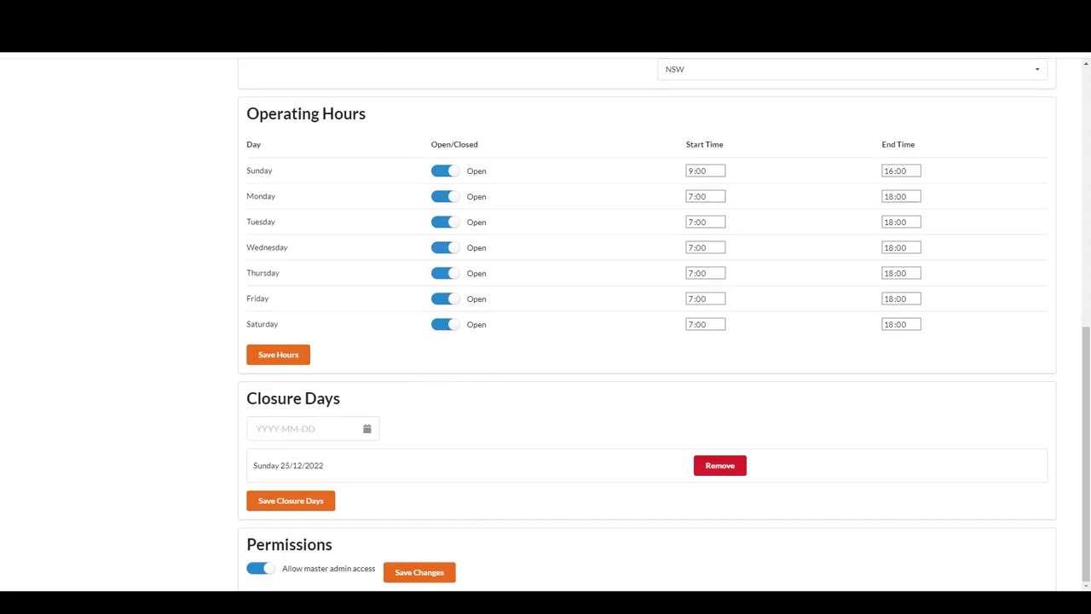
scroll(859, 444, "up", 5)
scroll(545, 322, "up", 1)
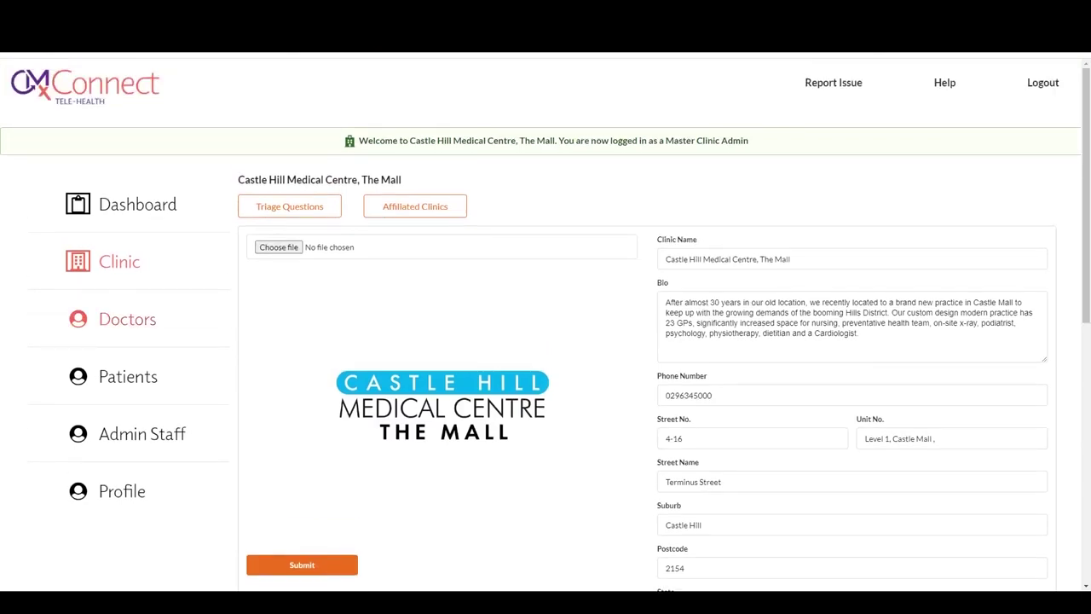
Step: Go to the doctors list, view the blank form for adding a new doctor and return to the list
left_click(139, 319)
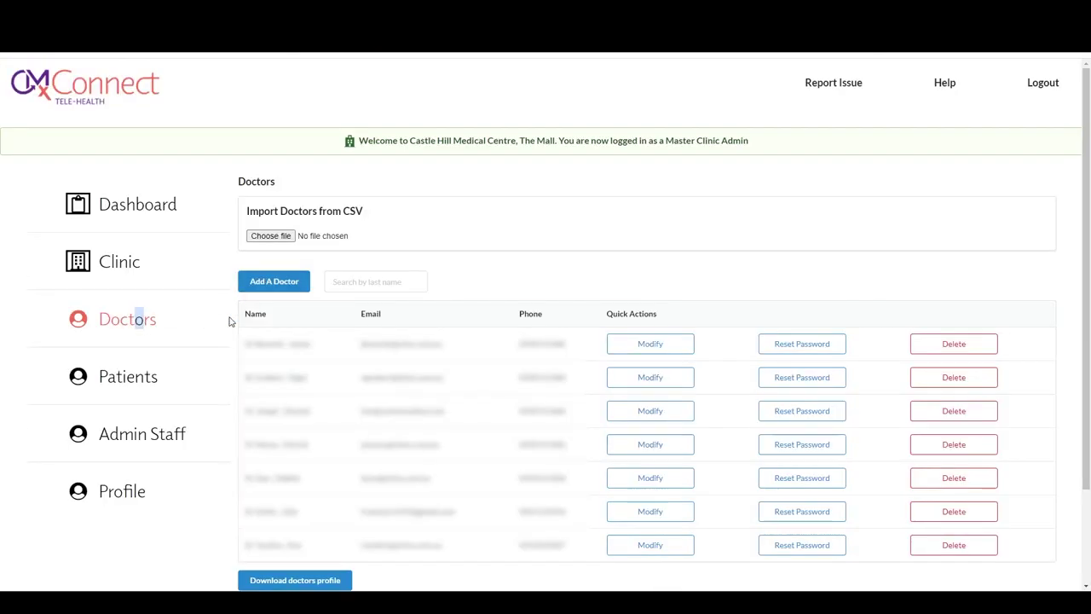
scroll(431, 406, "down", 1)
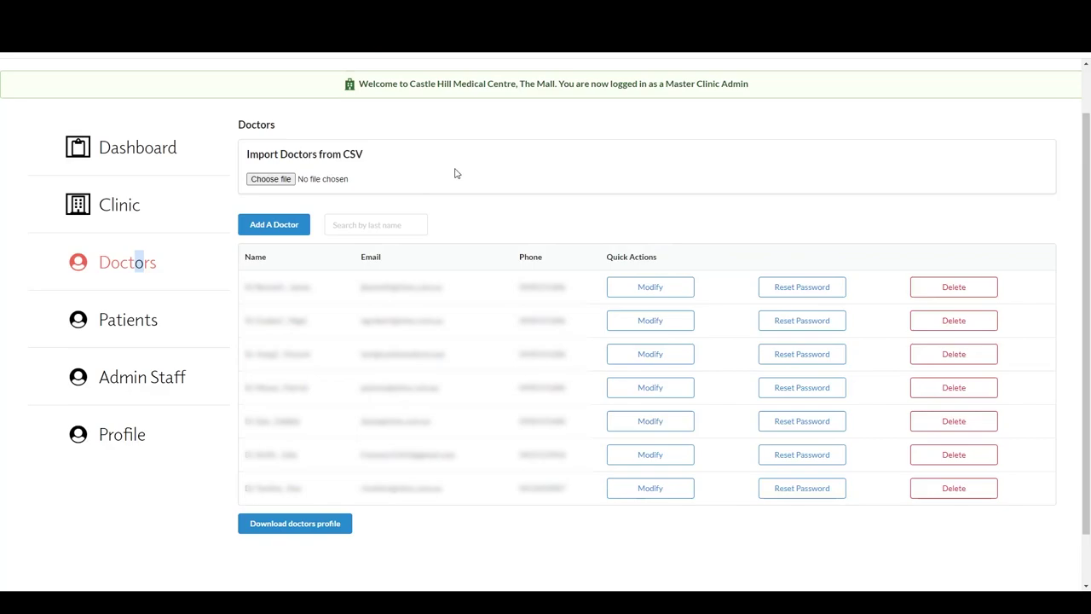
left_click(270, 224)
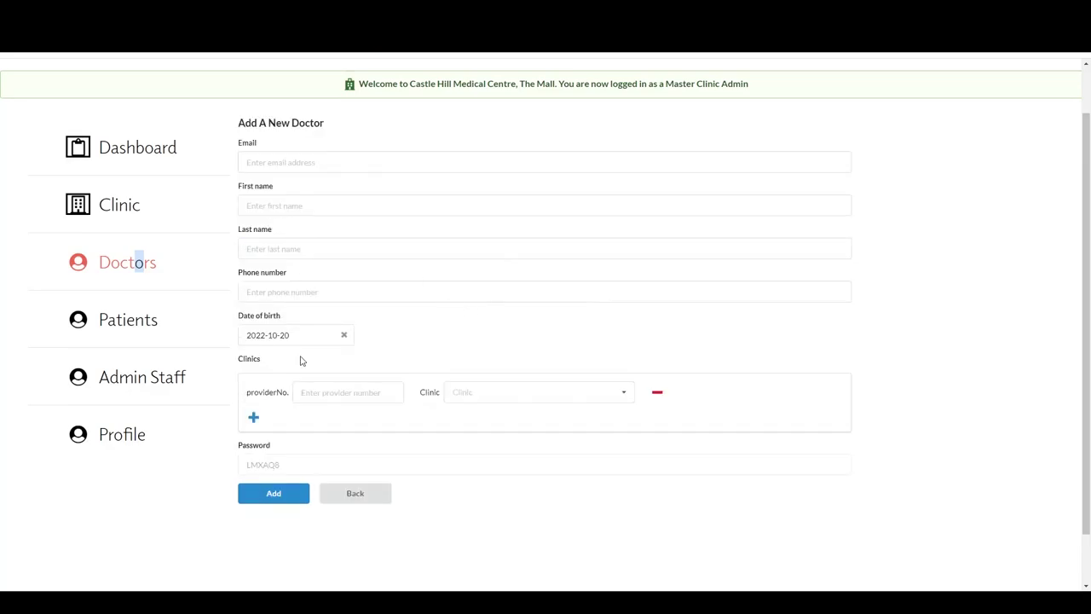
left_click(359, 494)
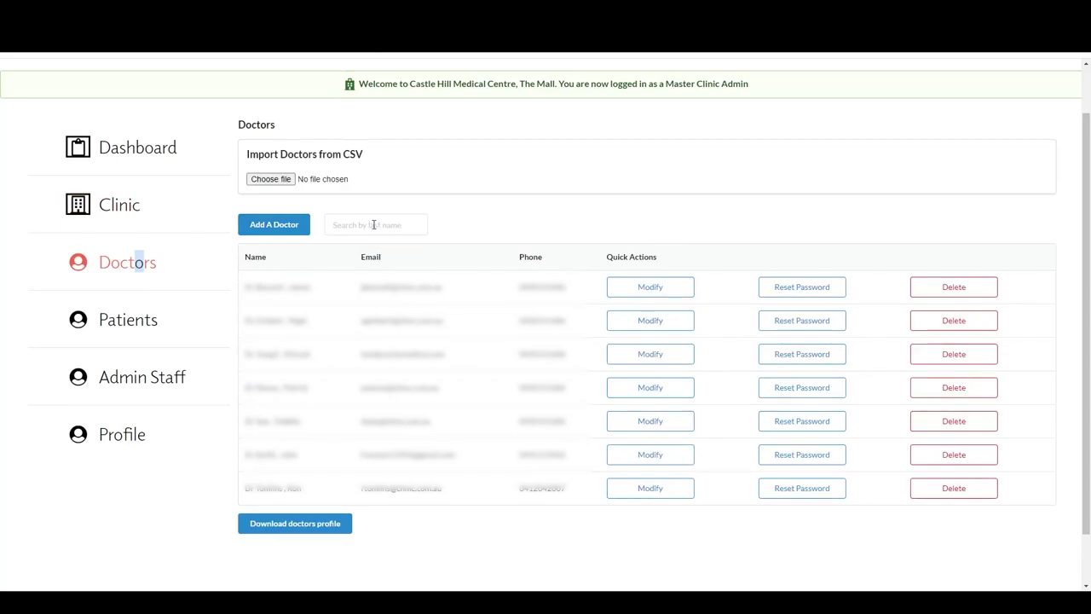
Step: Search the doctors by last name, clear the search, and view the first listed doctor's profile before returning to the list
left_click(373, 224)
type("Benn")
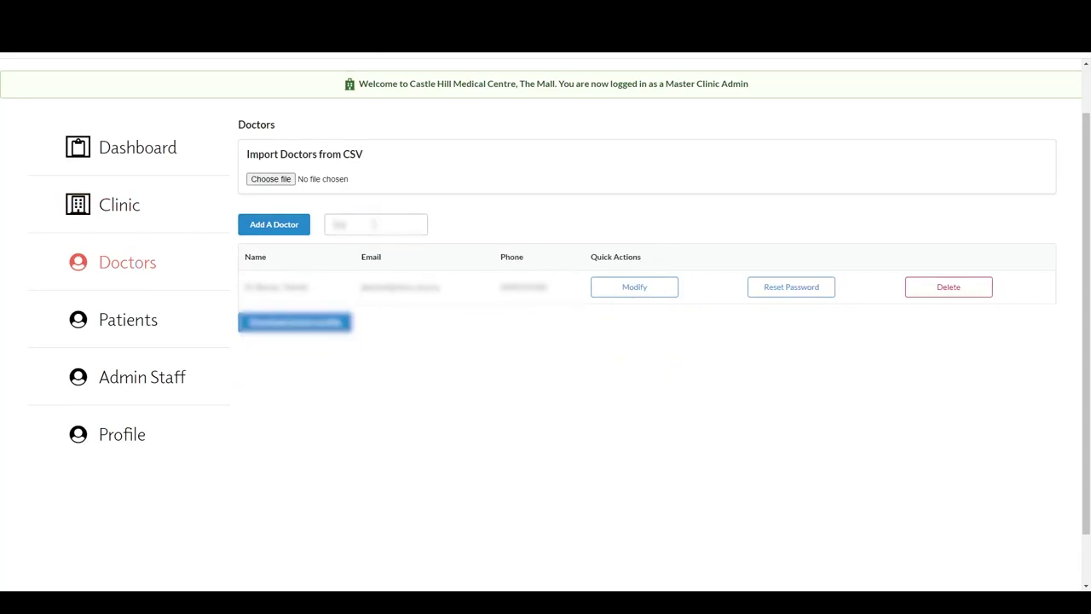
key("BackSpace")
key("BackSpace")
key("BackSpace")
key("BackSpace")
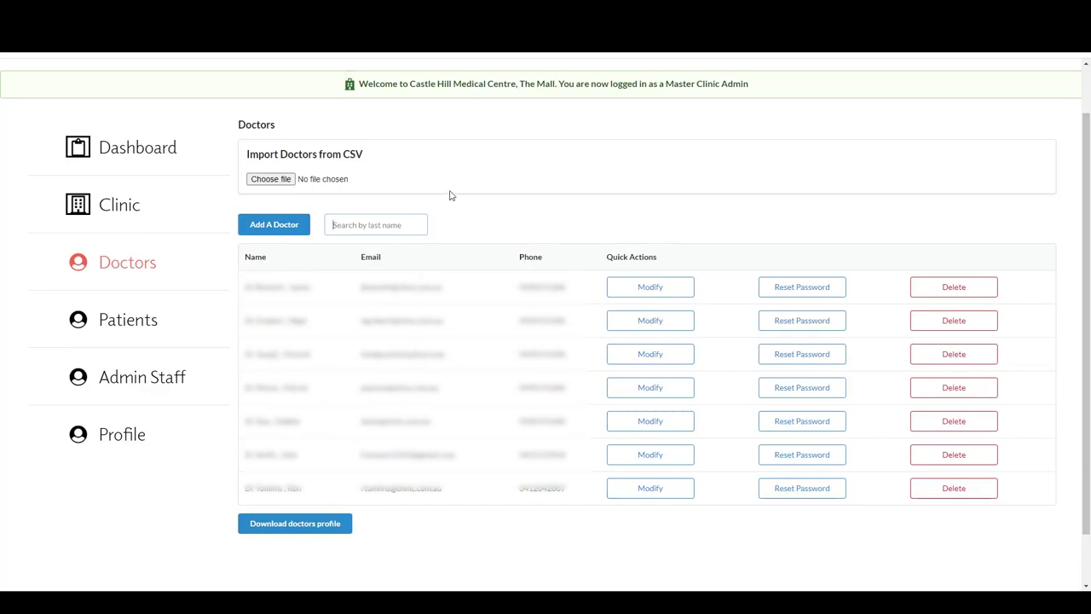
left_click(651, 287)
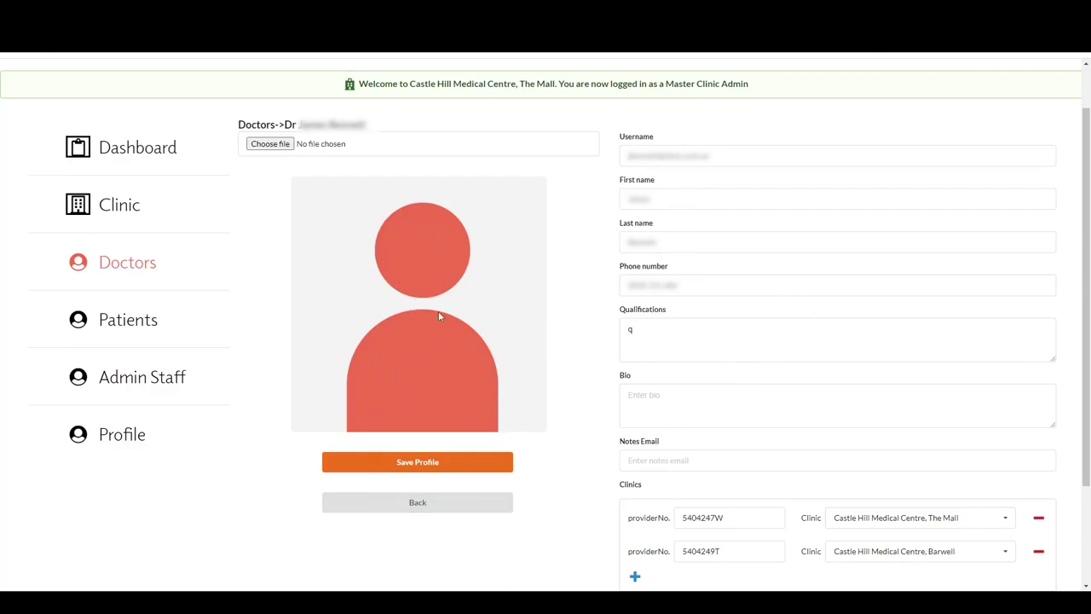
left_click(243, 125)
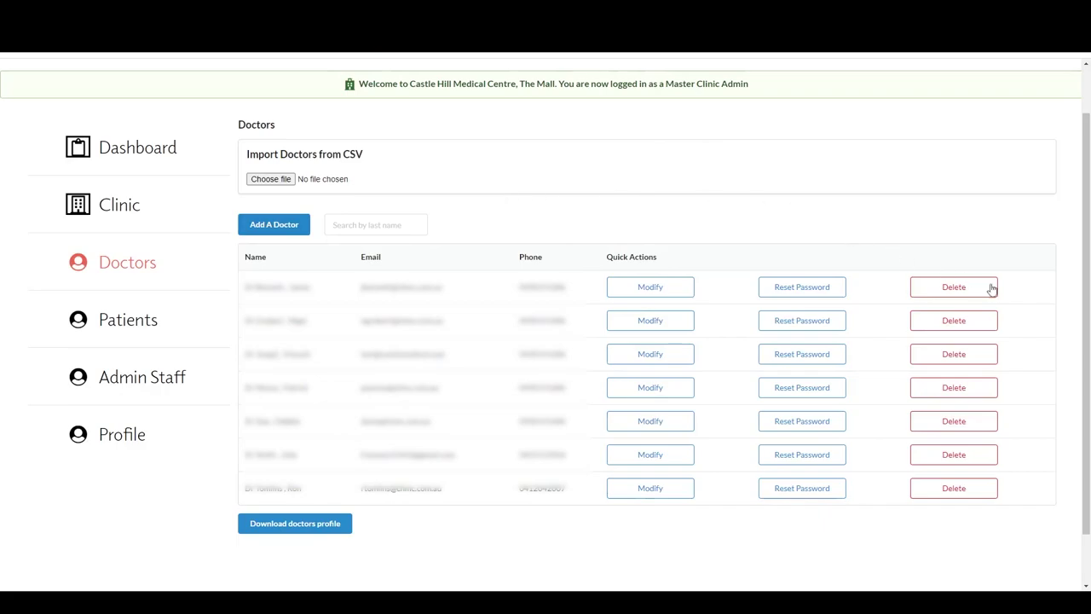
Step: Go to the patients list, search it by a patient's last name and clear the search
left_click(139, 330)
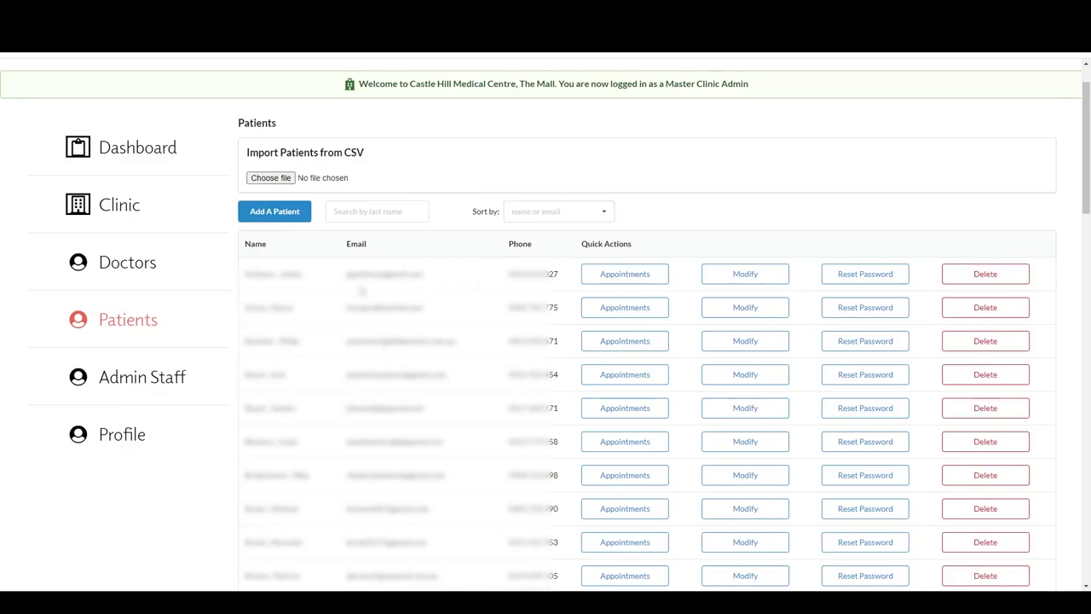
left_click(373, 211)
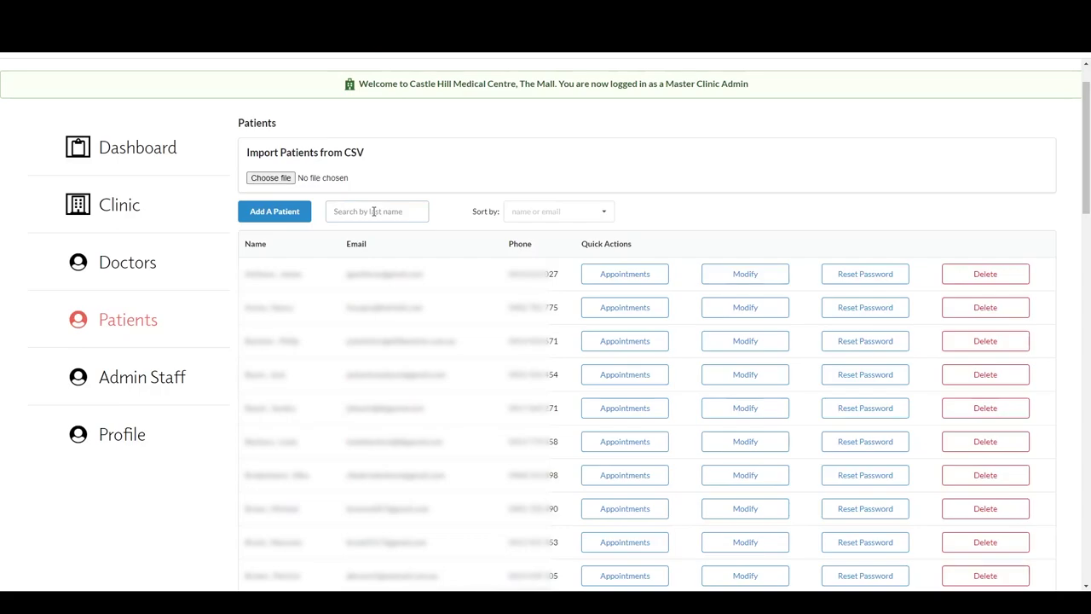
type("Abram")
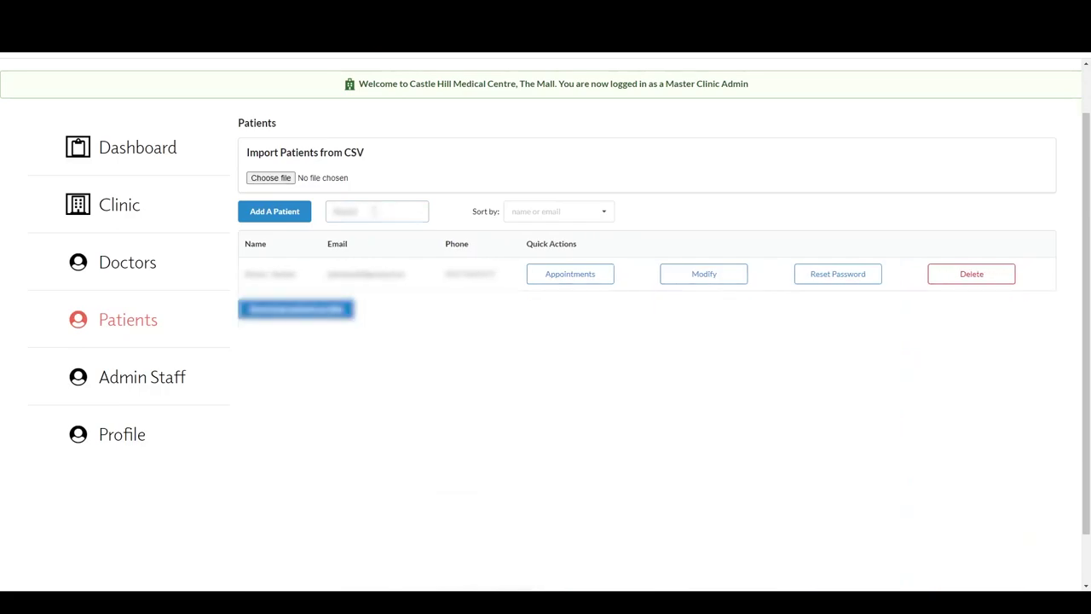
key("BackSpace")
key("BackSpace")
key("BackSpace")
key("BackSpace")
key("BackSpace")
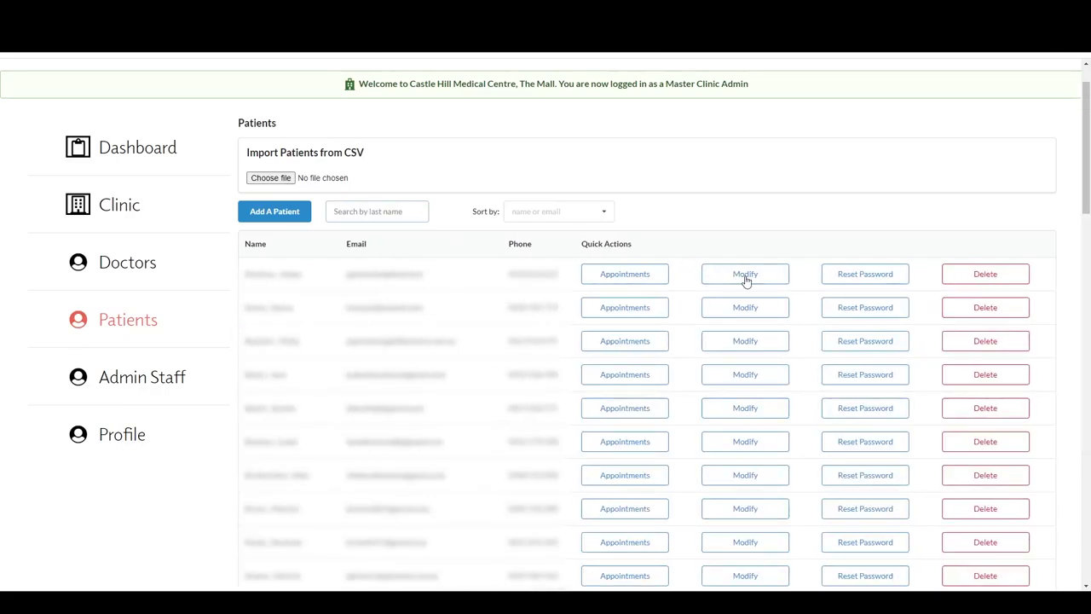
Step: View the first listed patient's profile and appointments, returning to the patients list
left_click(747, 278)
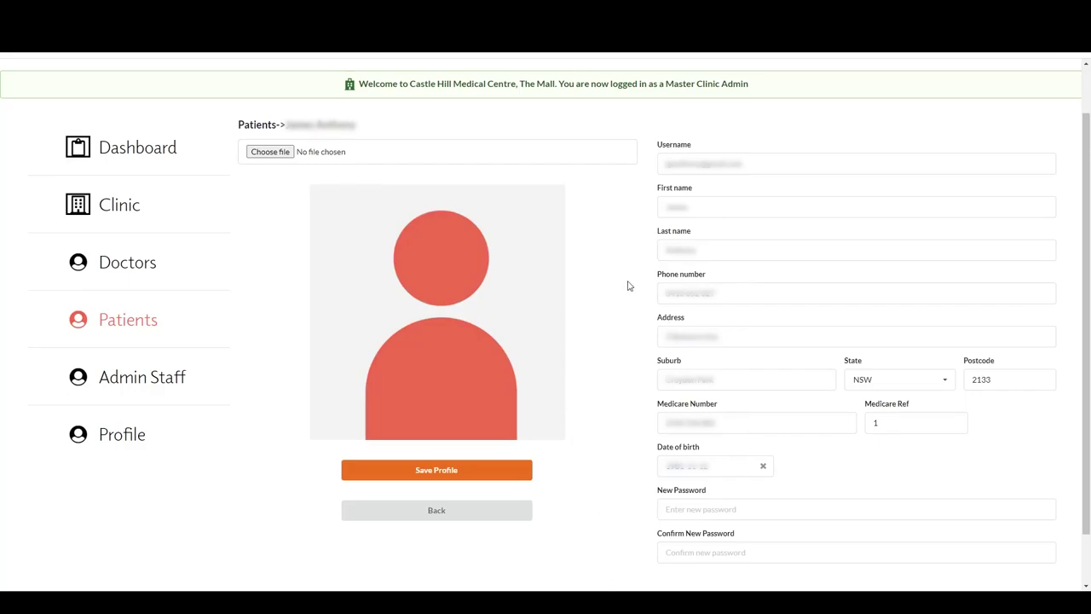
left_click(436, 510)
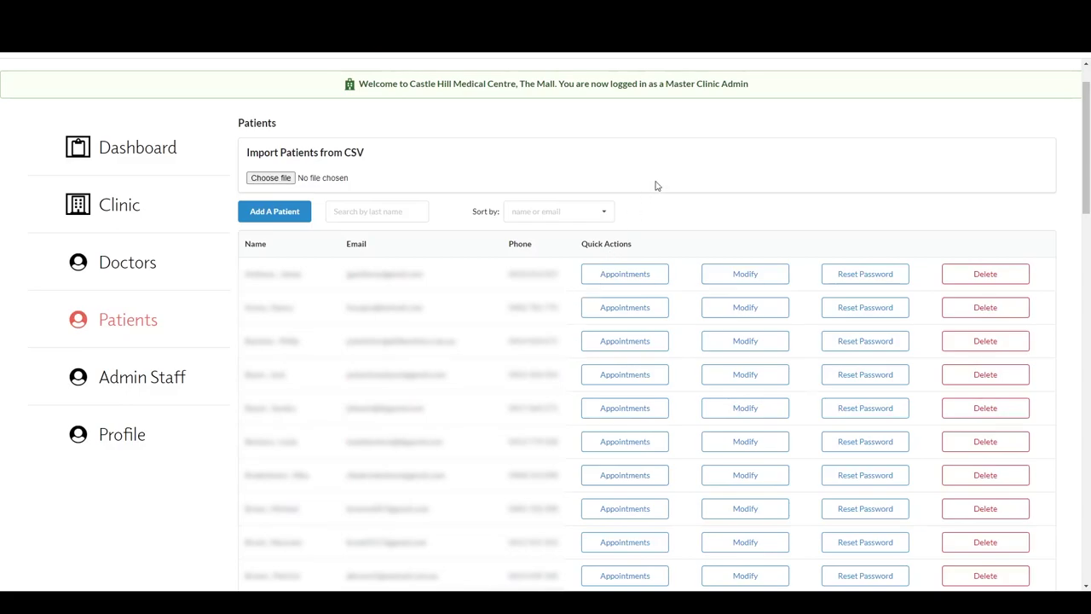
left_click(627, 277)
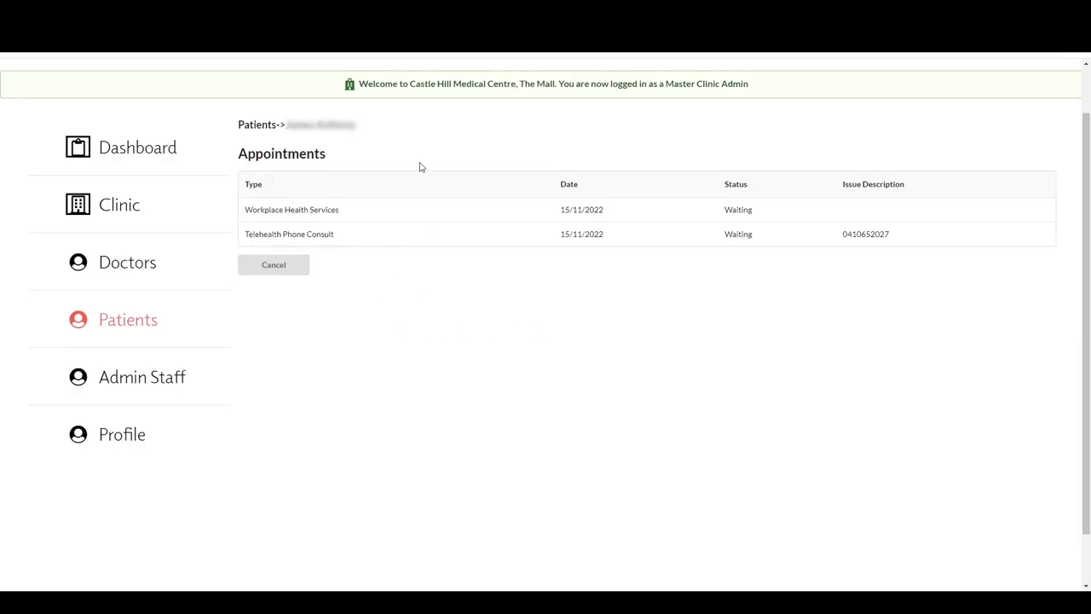
left_click(256, 124)
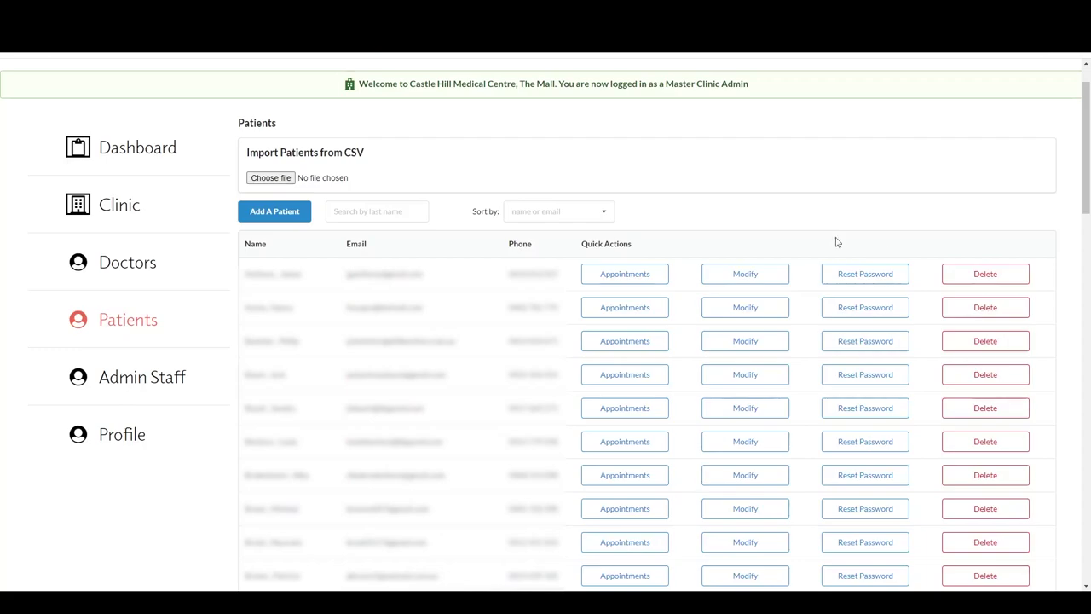
Step: Go to the admin staff list, try the Master Clinic Admin priority in a new admin form and leave without adding anyone
left_click(121, 385)
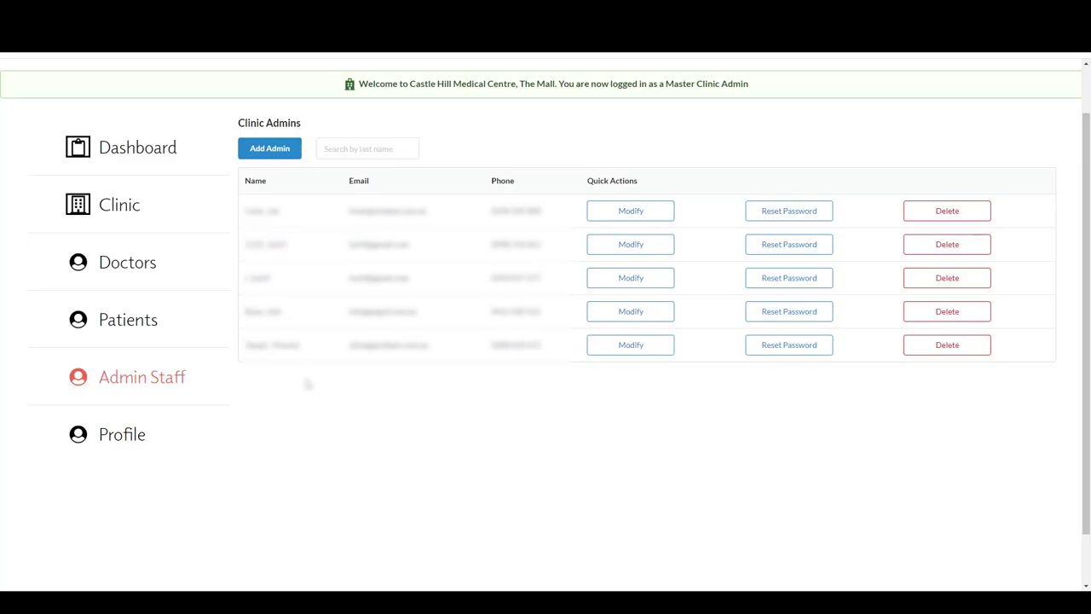
left_click(270, 149)
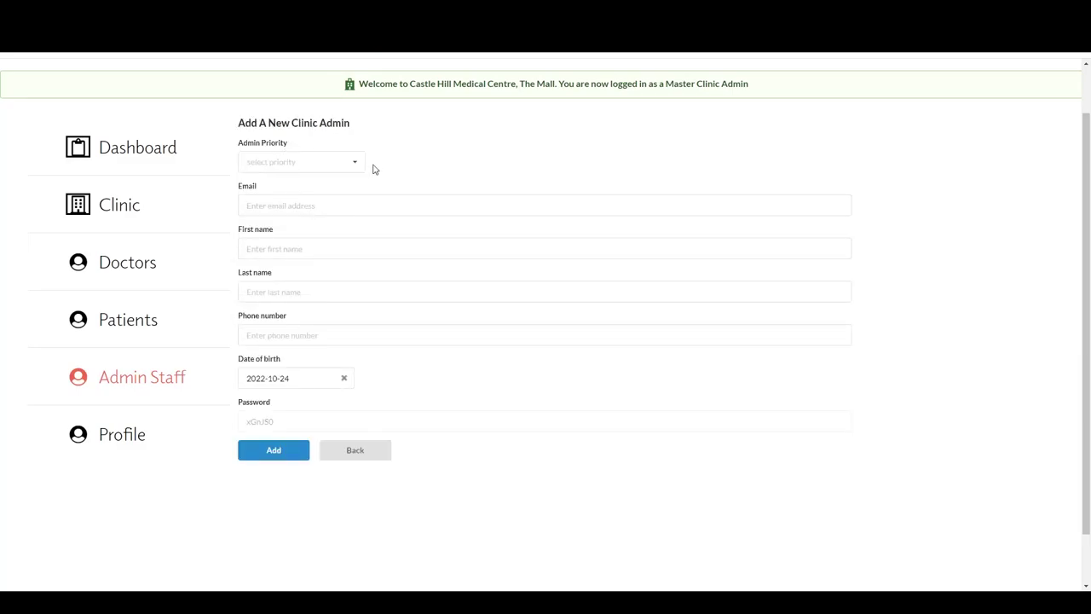
left_click(305, 162)
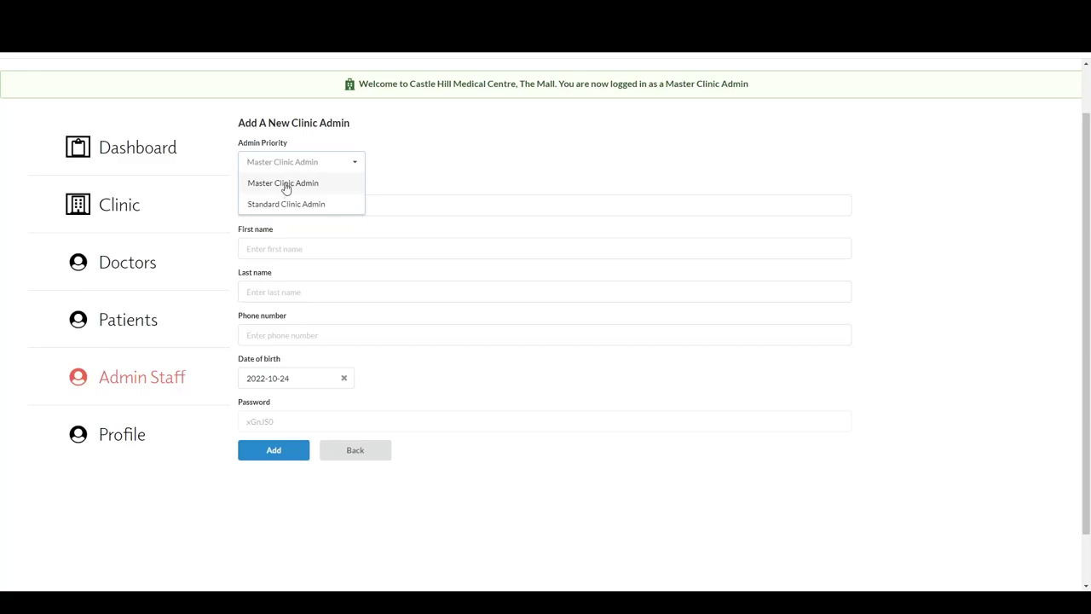
left_click(285, 183)
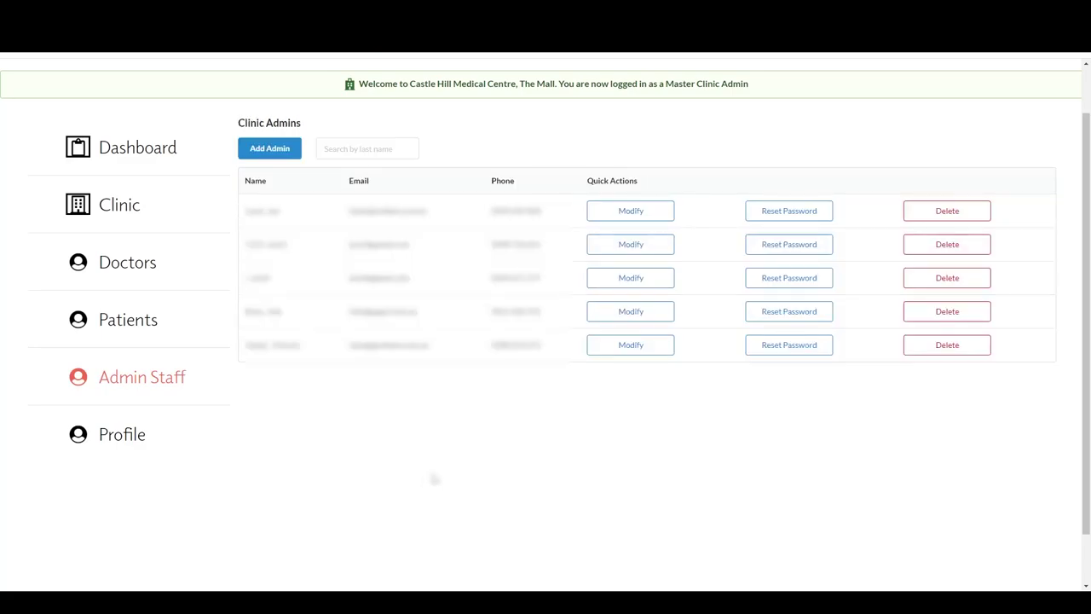
Step: View the logged-in admin's own profile and return to the dashboard with Today's Clinic Telehealth Schedule
left_click(117, 440)
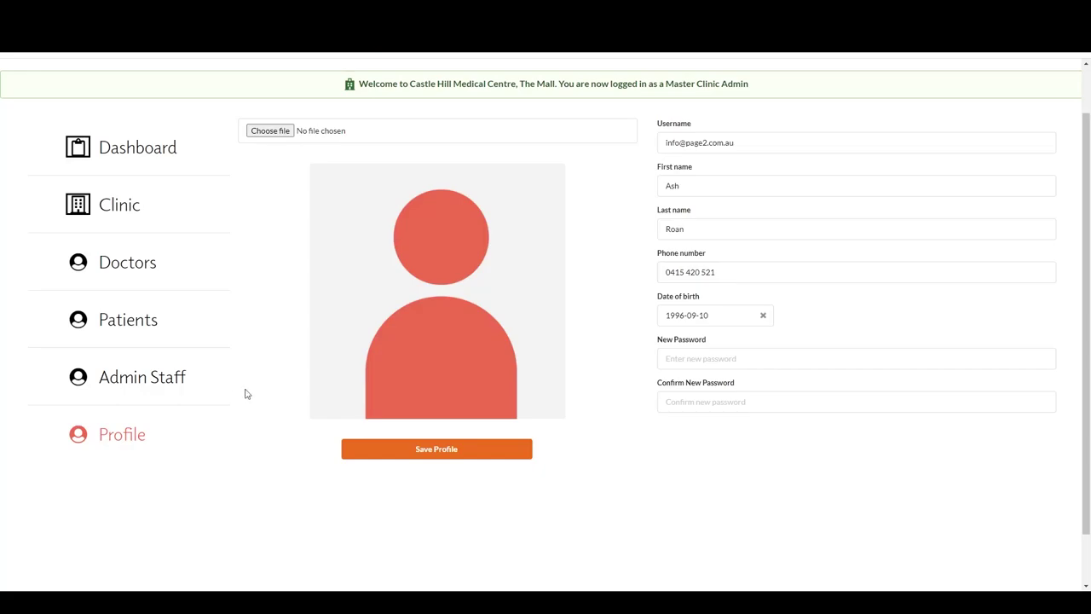
left_click(141, 148)
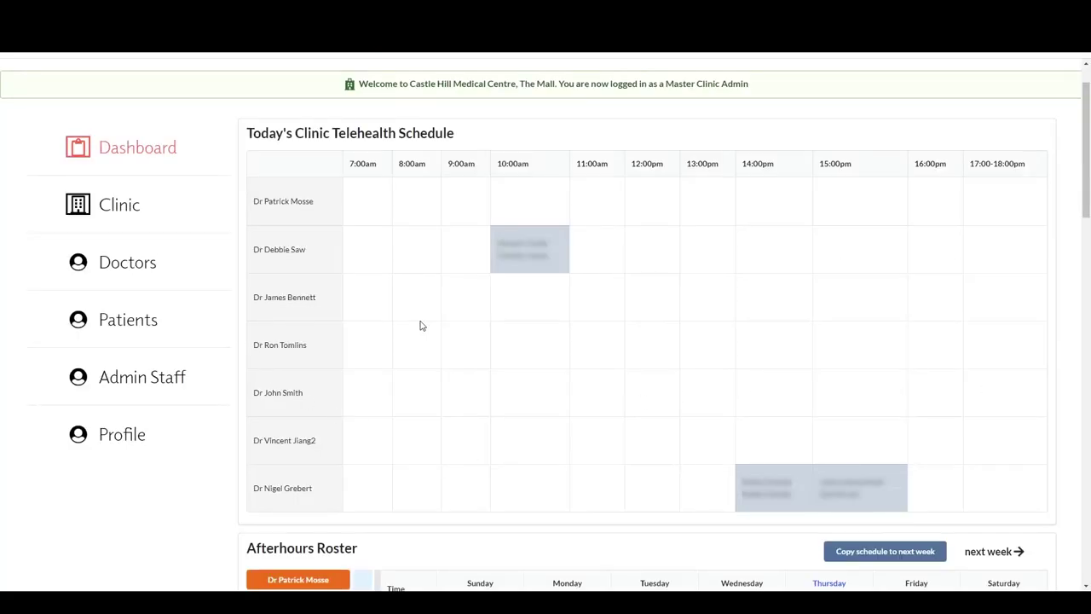
scroll(421, 325, "up", 2)
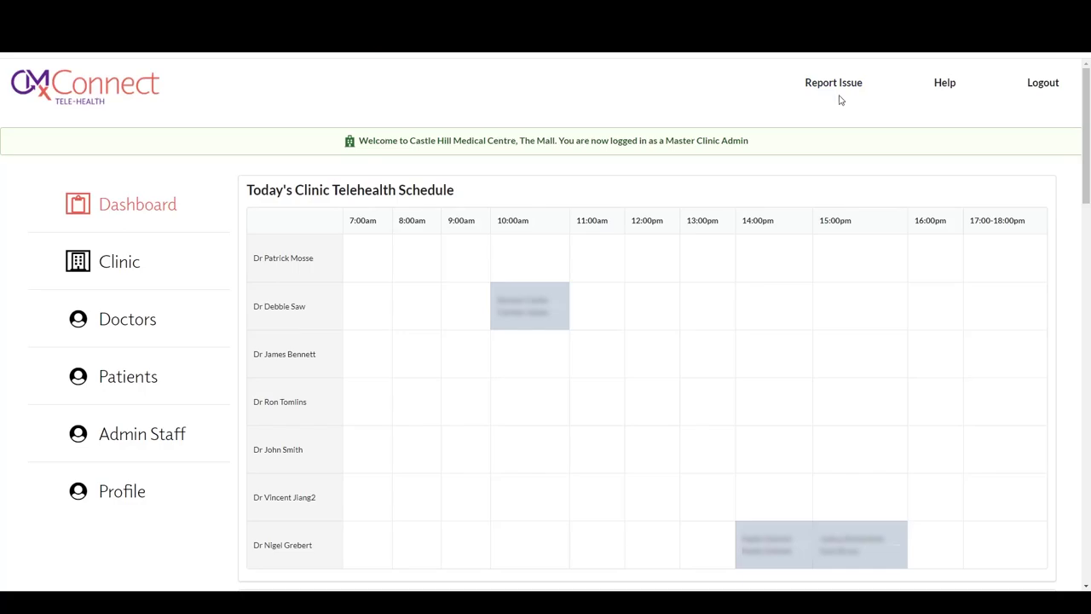
Step: Review the Help page's explanations of the dashboard, clinic and doctors sections and return to the dashboard
left_click(946, 86)
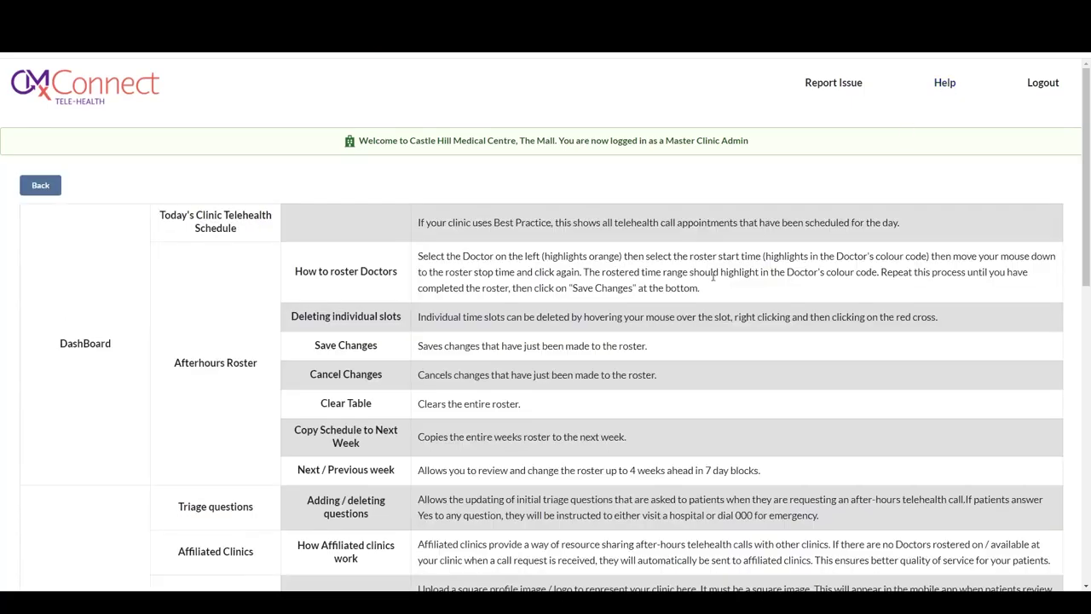
scroll(571, 307, "down", 4)
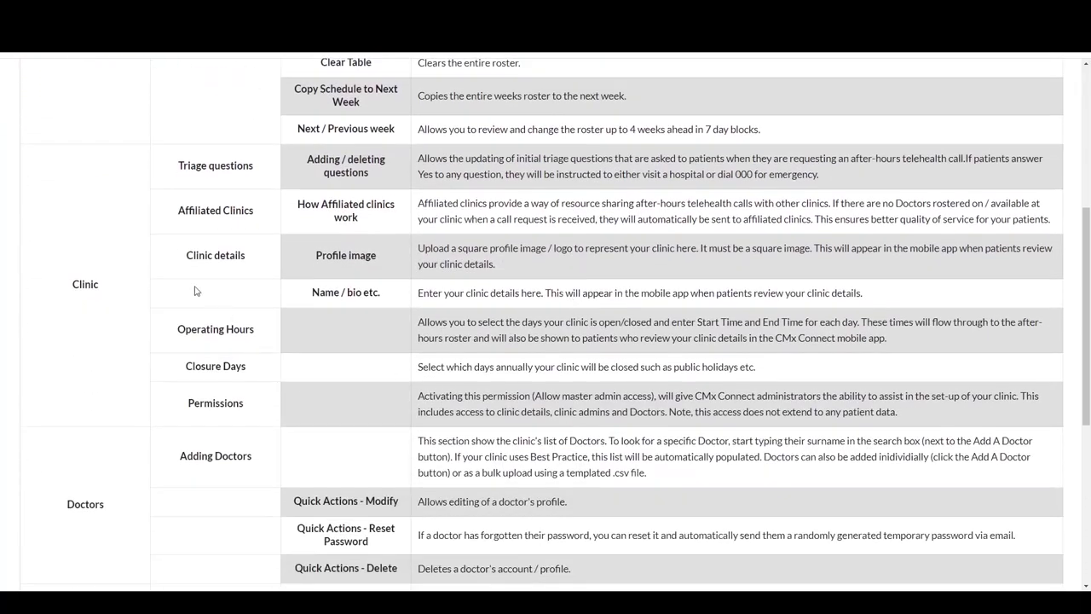
scroll(802, 280, "up", 1)
scroll(802, 280, "up", 3)
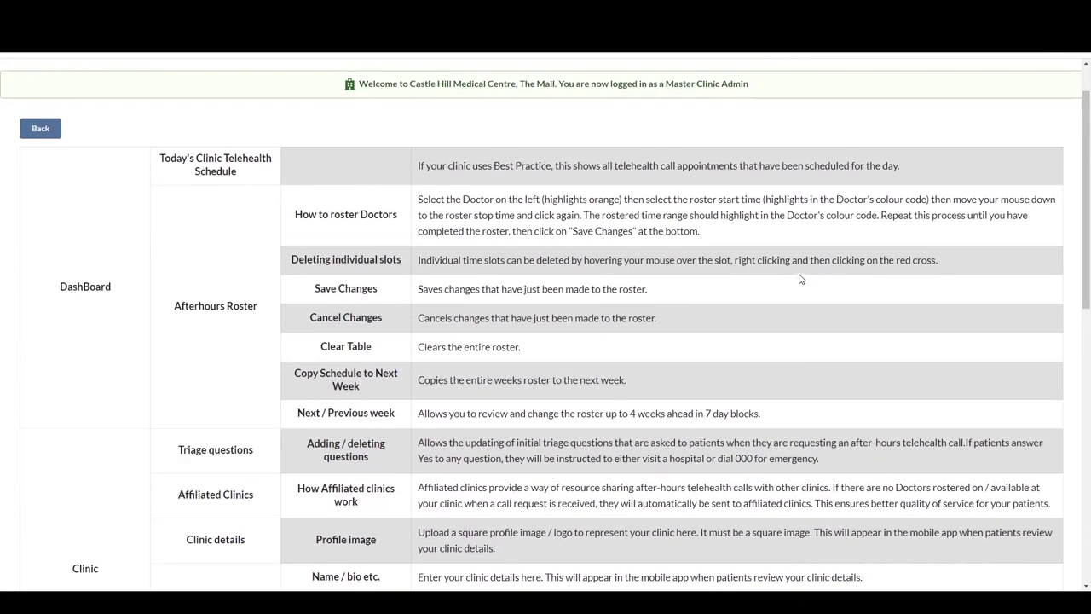
key("alt+Left")
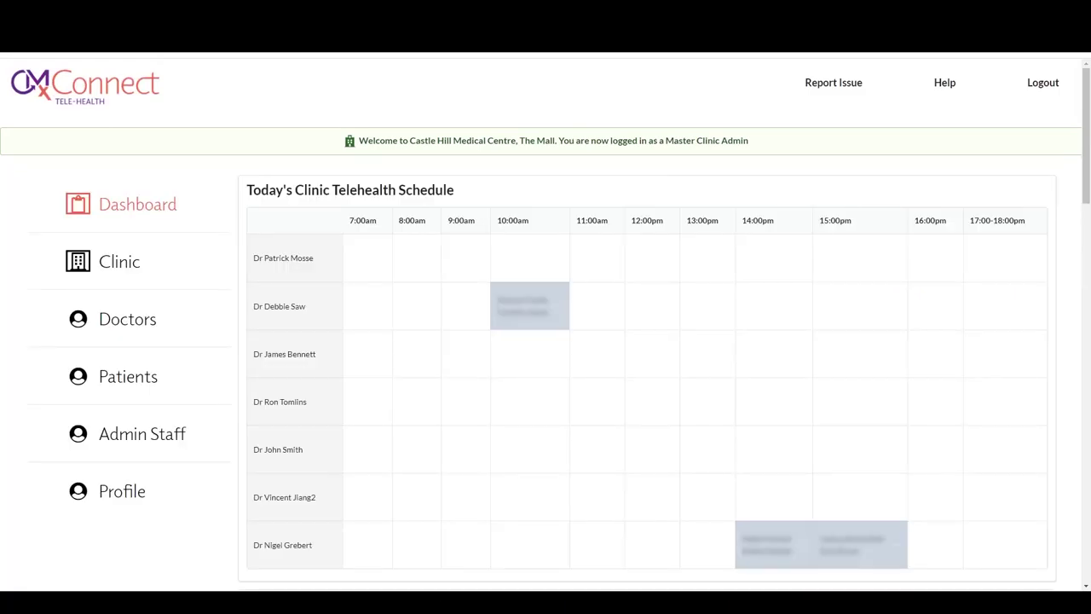